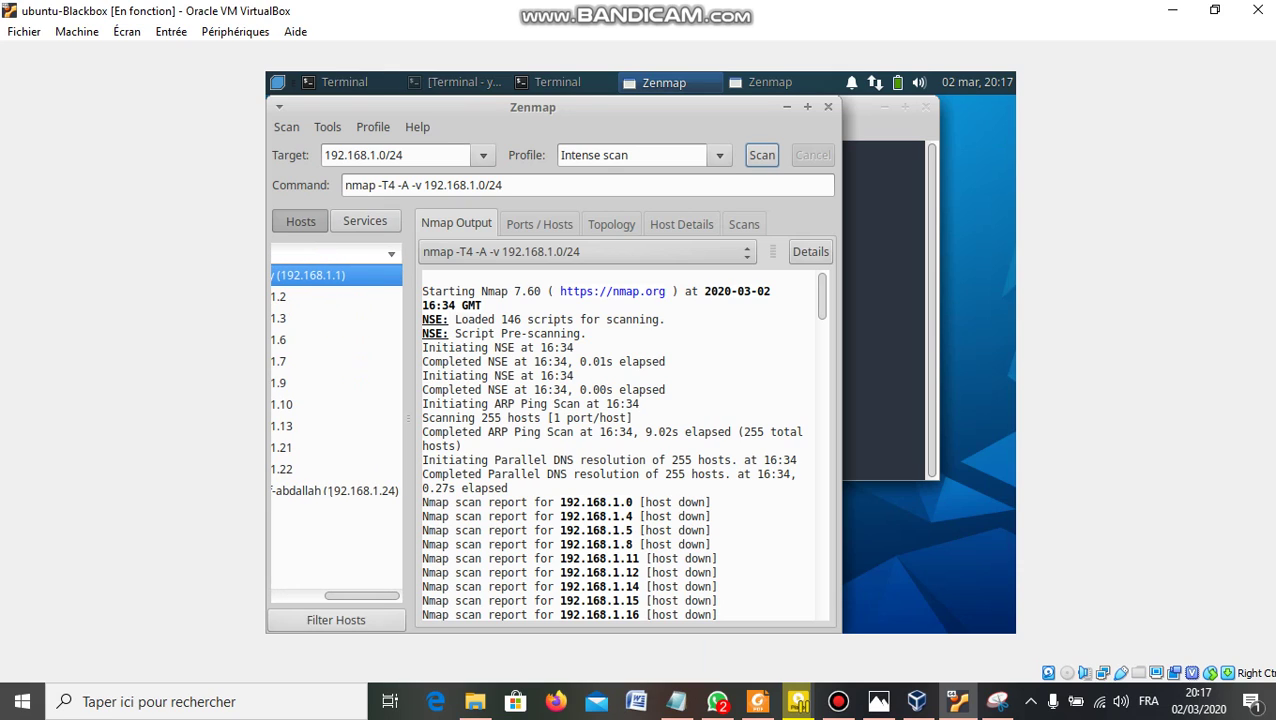
# Display the scanned ports and services of the gateway host 192.168.1.1.
pyautogui.moveTo(362, 596); pyautogui.dragTo(323, 596)
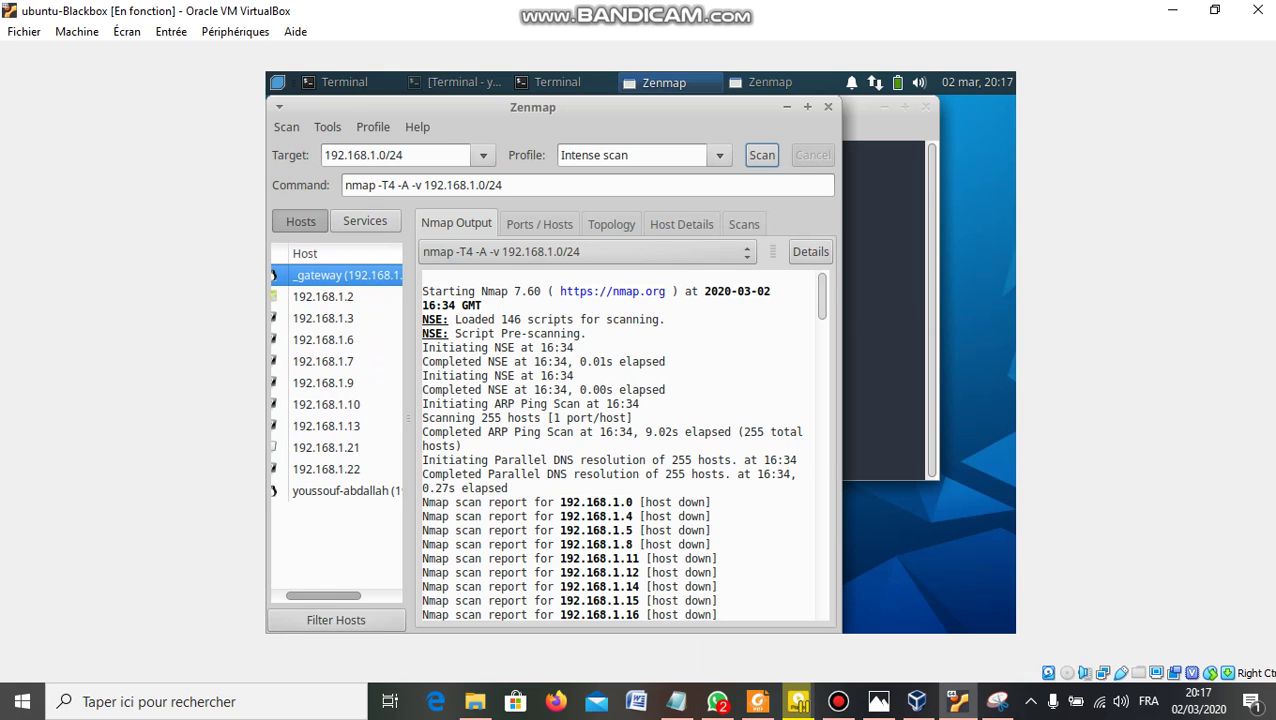
pyautogui.hscroll(-1, 336, 420)
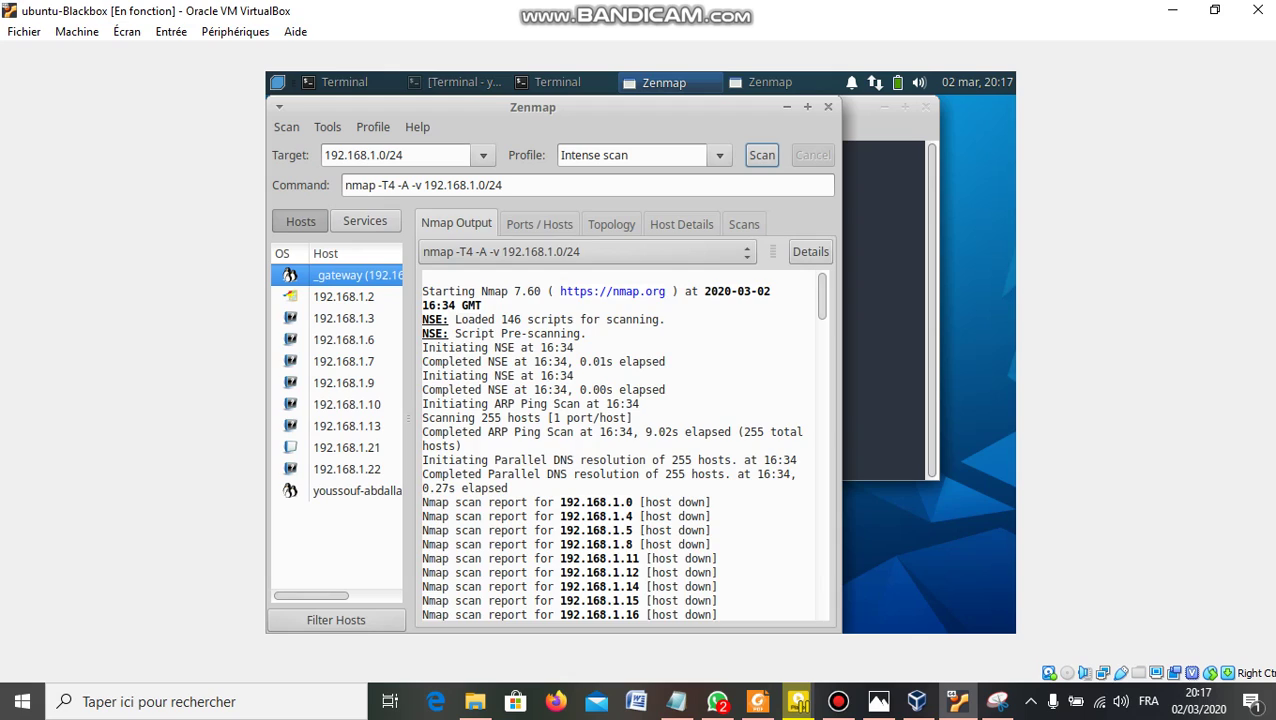
pyautogui.click(539, 224)
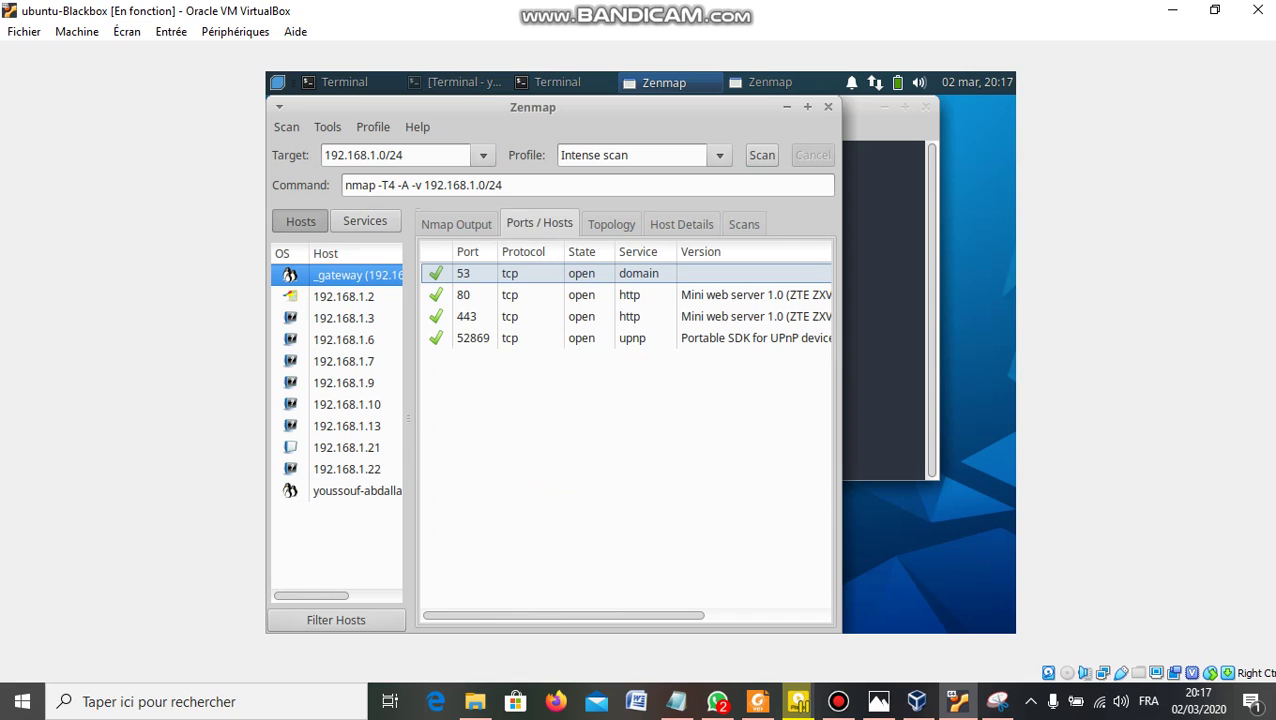
pyautogui.click(456, 224)
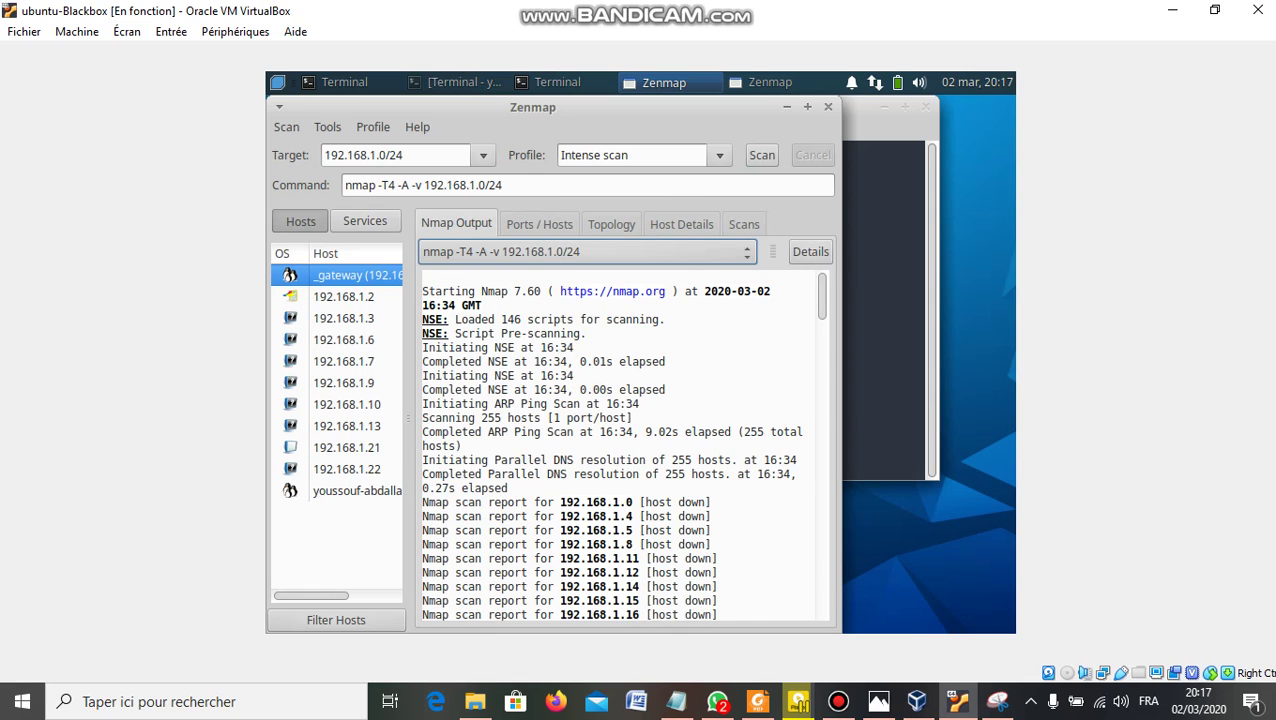
pyautogui.click(540, 224)
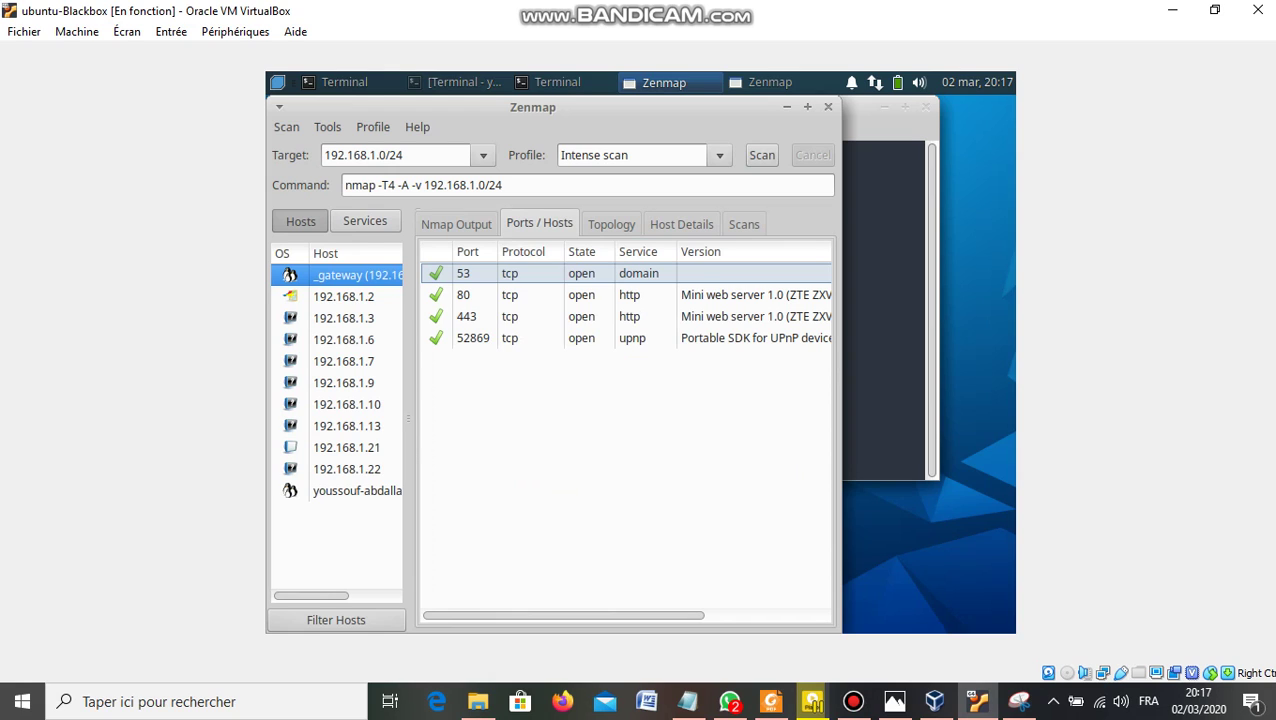
# Display the ports of host 192.168.1.2 and examine each port's service and version details.
pyautogui.click(343, 297)
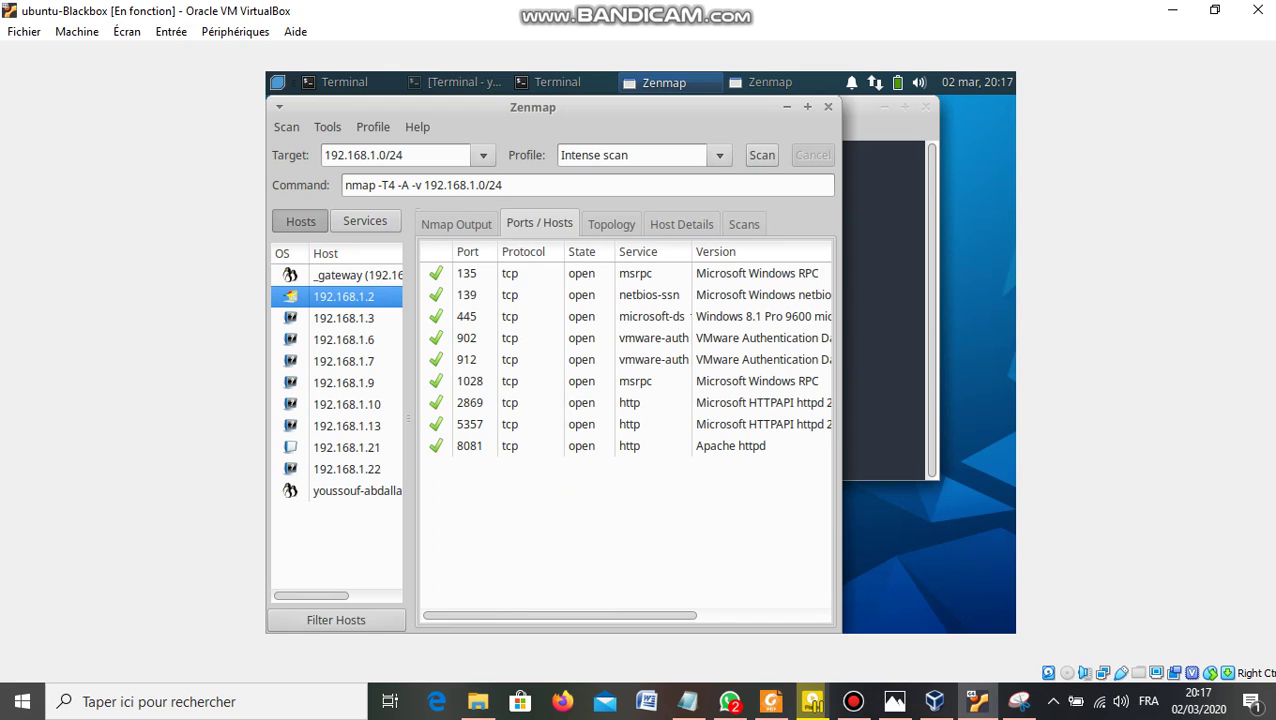
pyautogui.moveTo(560, 616); pyautogui.dragTo(592, 616)
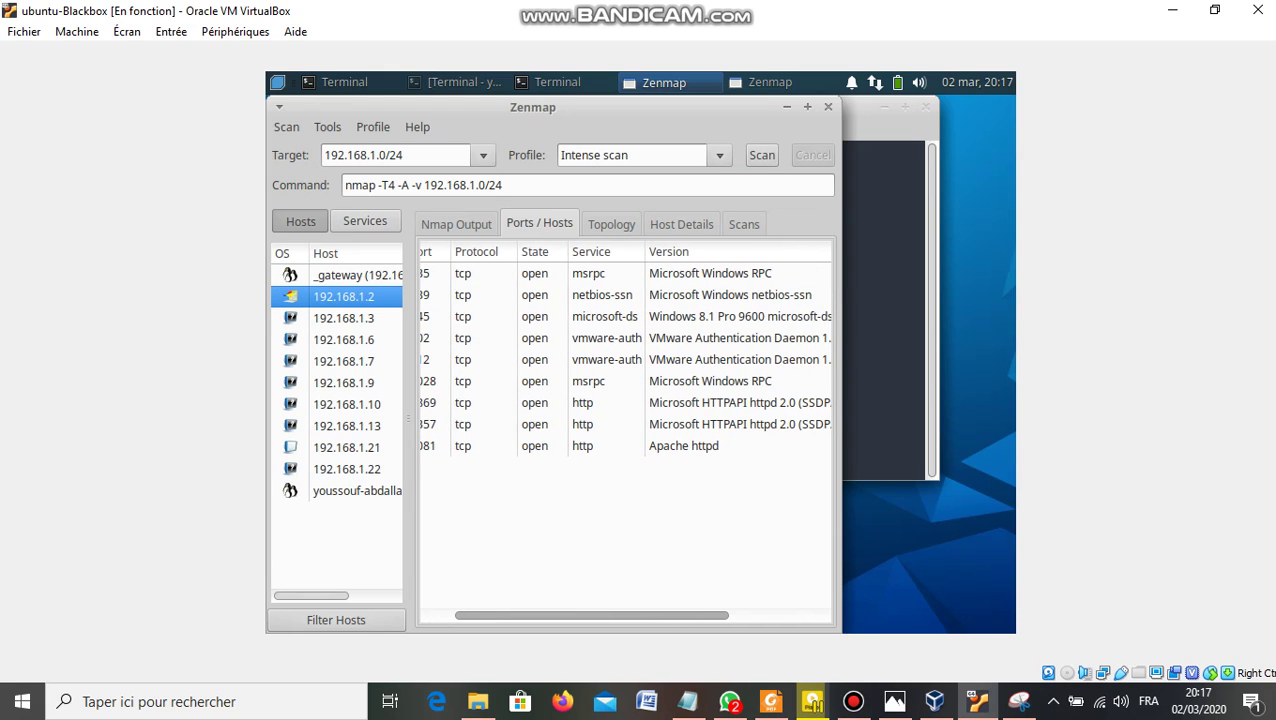
pyautogui.hscroll(1, 620, 614)
pyautogui.hscroll(2, 620, 614)
pyautogui.hscroll(1, 640, 614)
pyautogui.hscroll(2, 640, 614)
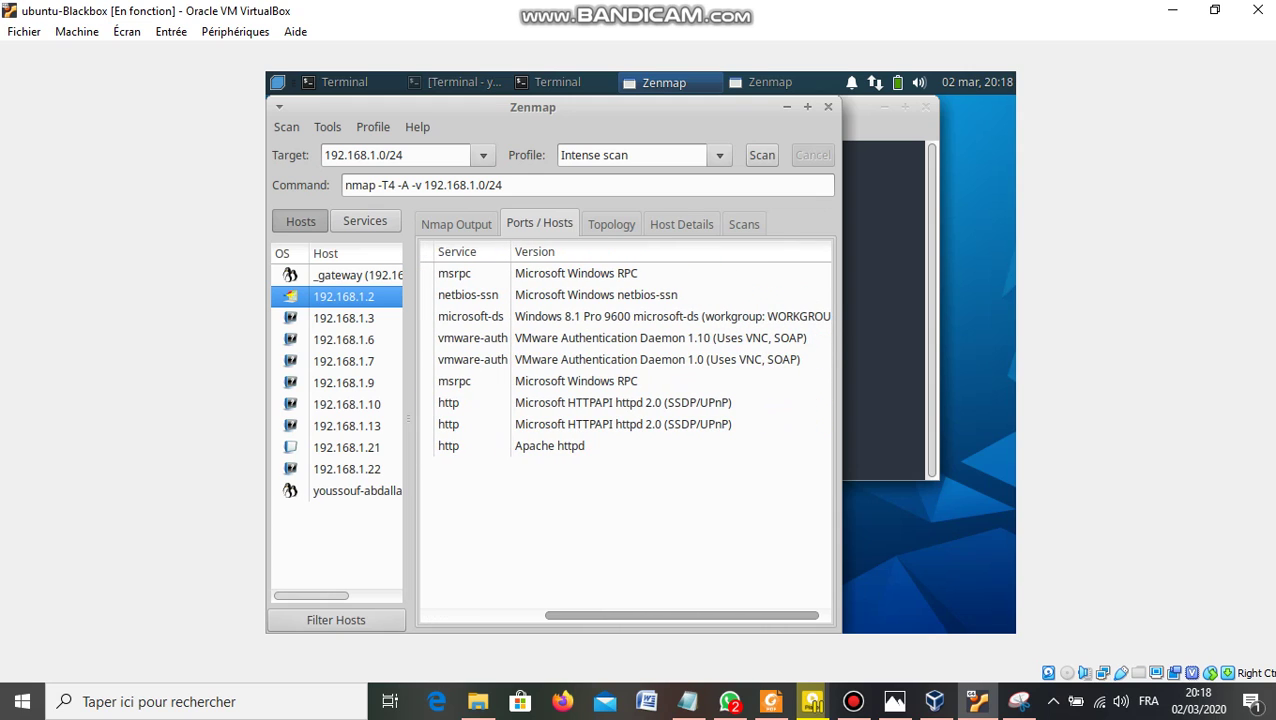
pyautogui.hscroll(-6, 624, 431)
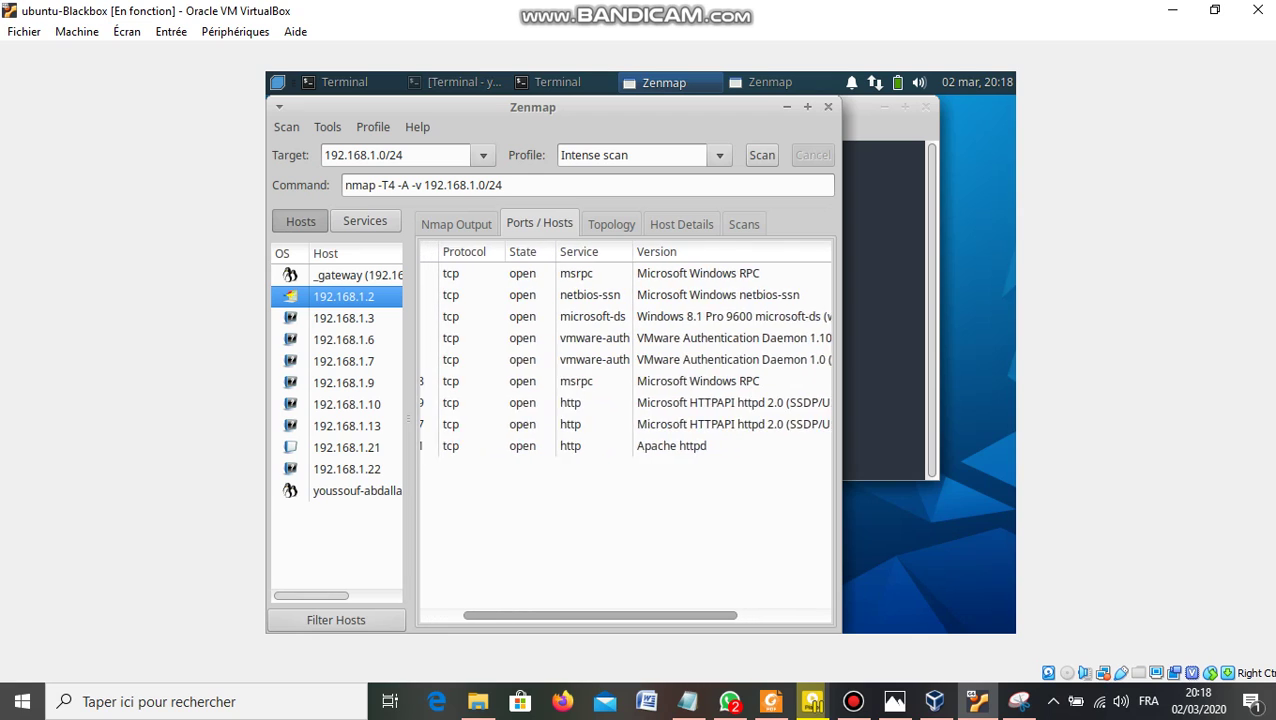
pyautogui.hscroll(-1, 624, 431)
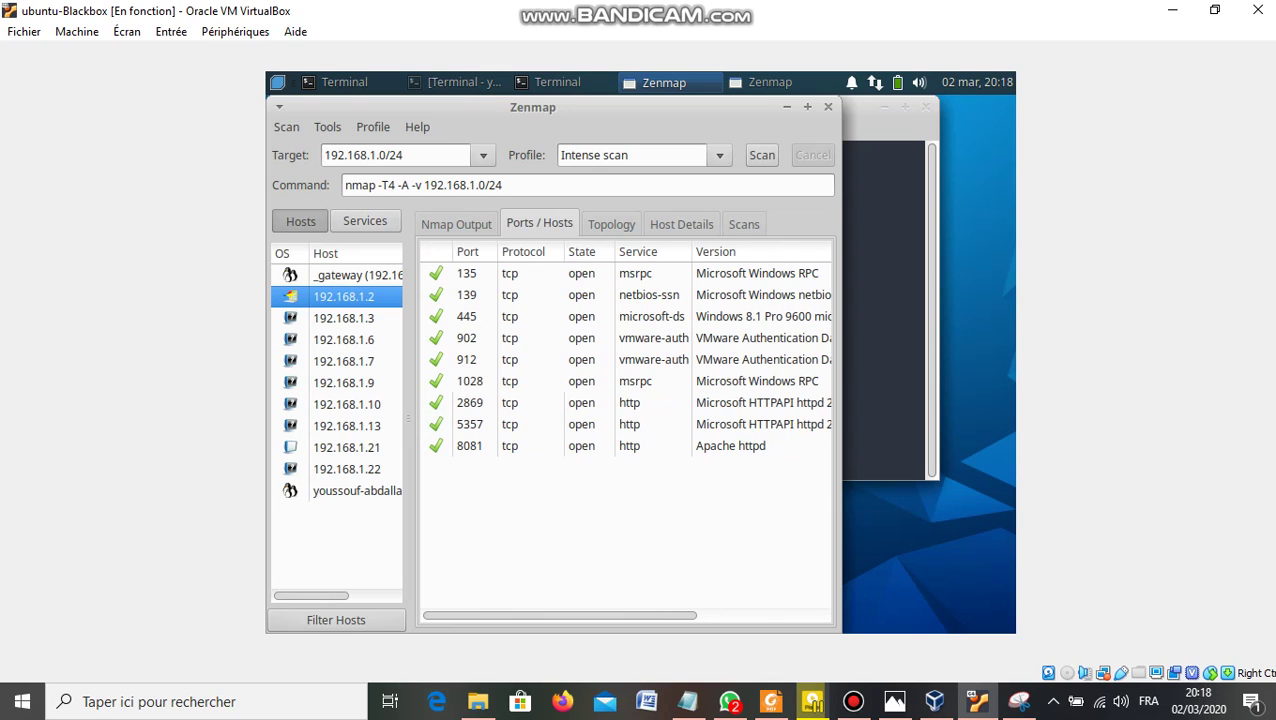
# Compare the port lists of hosts 192.168.1.3, 192.168.1.6 and 192.168.1.7 with that of 192.168.1.2.
pyautogui.click(344, 318)
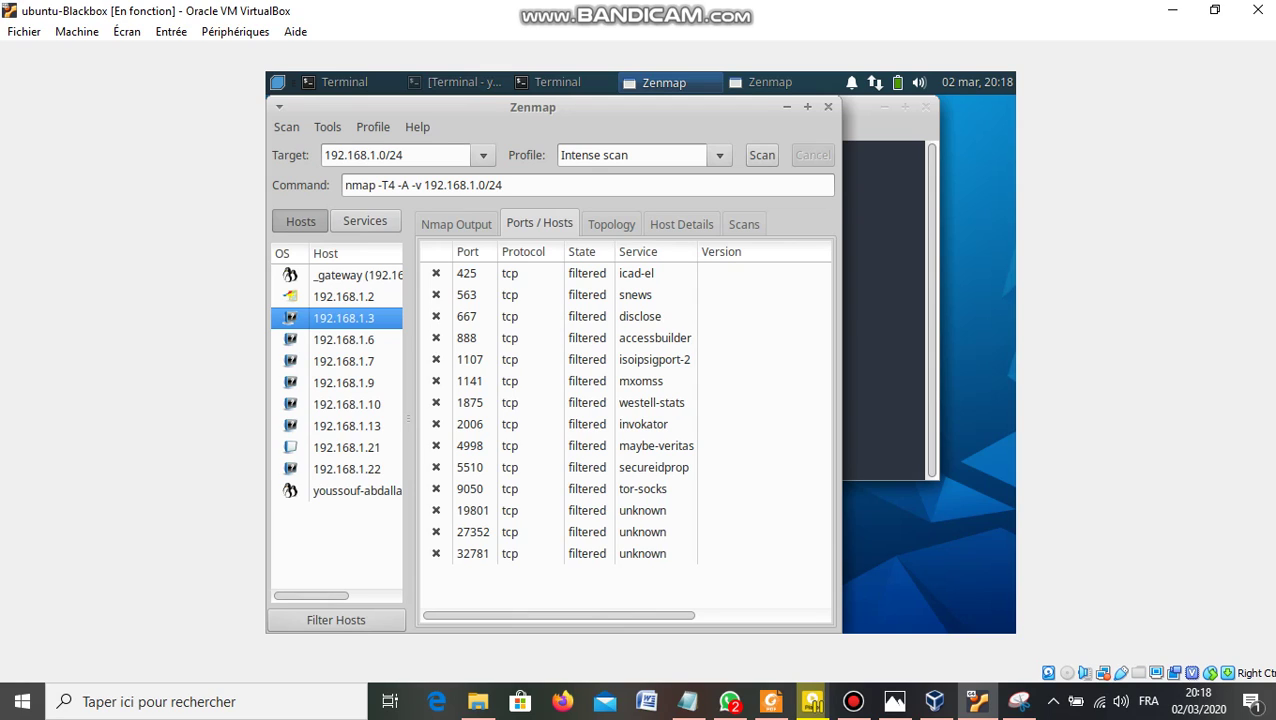
pyautogui.click(344, 340)
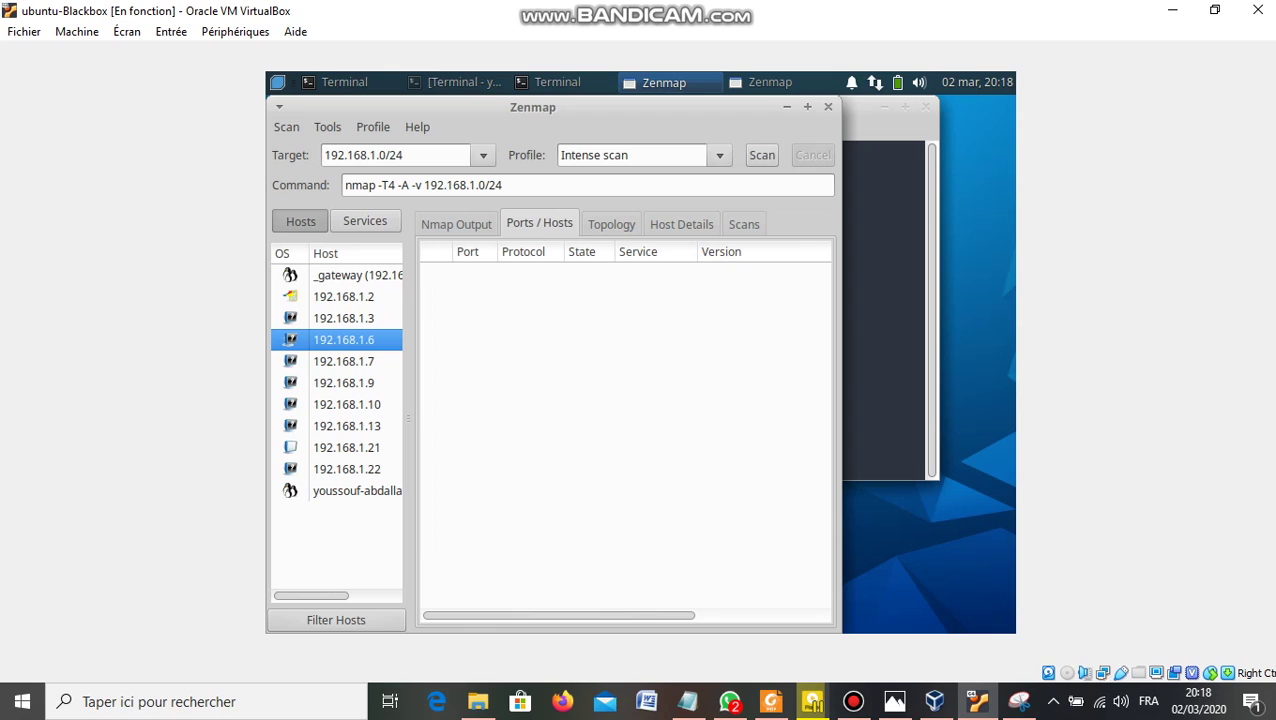
pyautogui.click(344, 362)
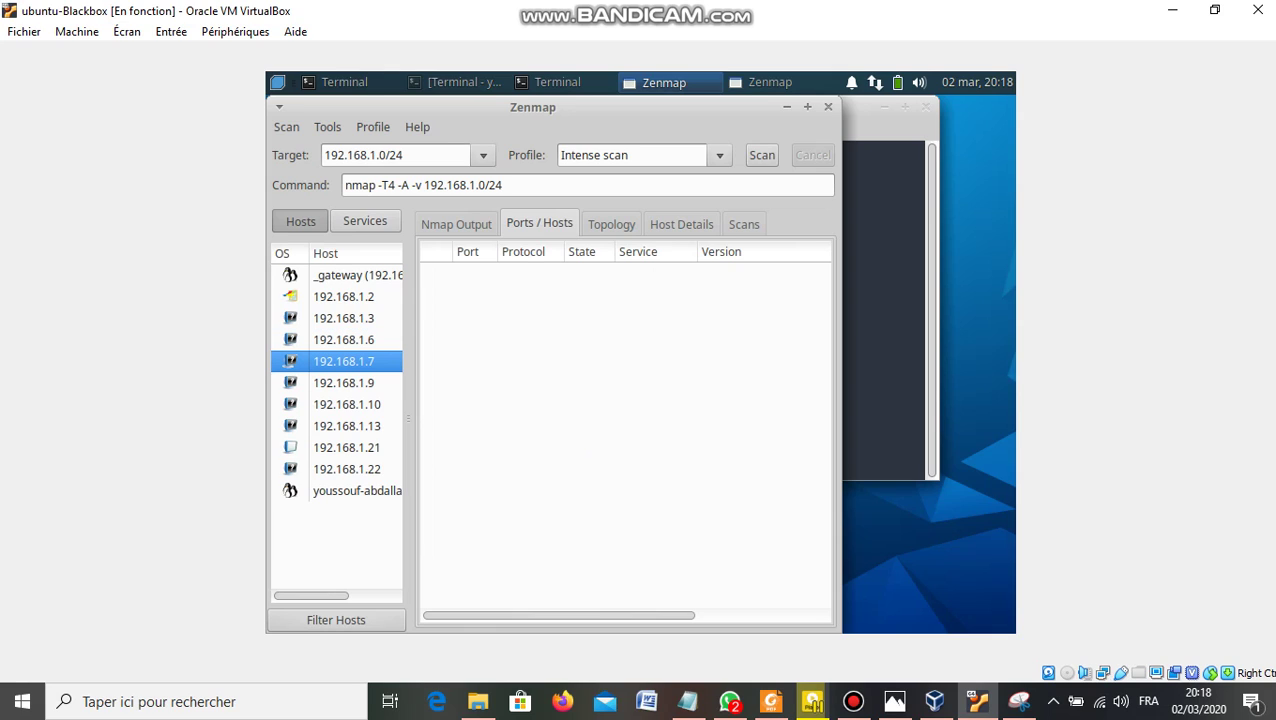
pyautogui.click(344, 297)
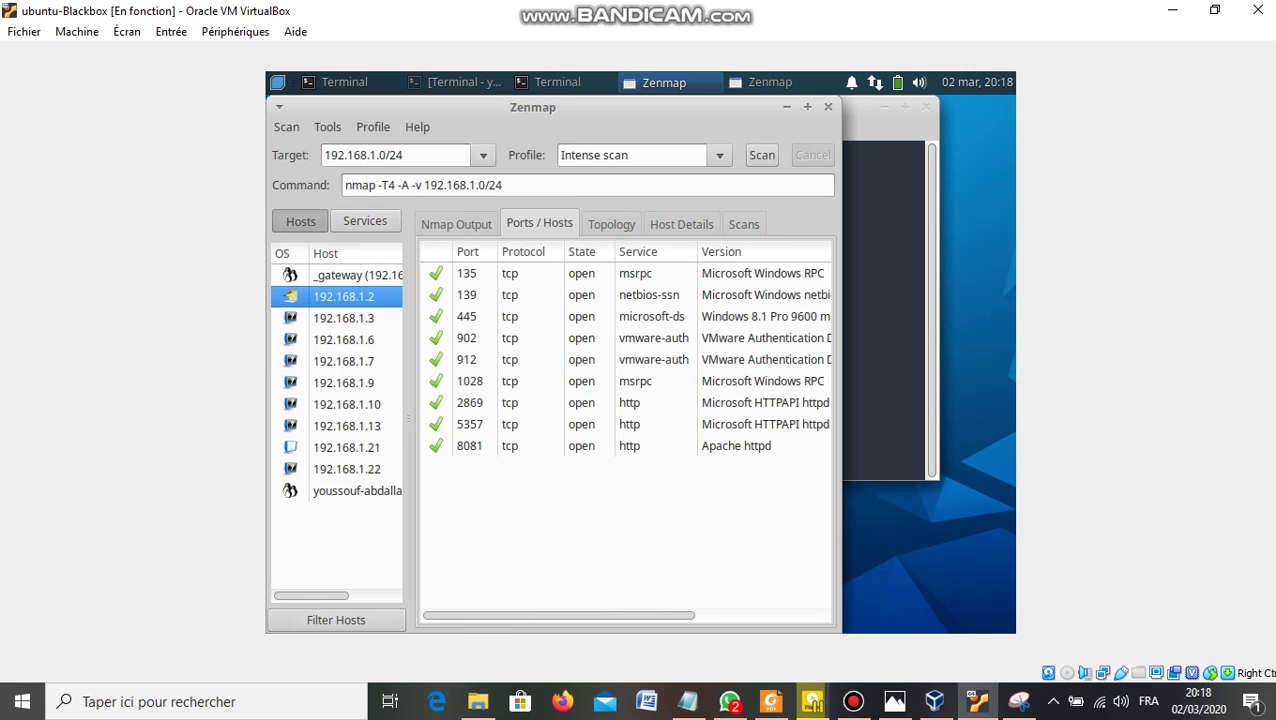
pyautogui.click(344, 318)
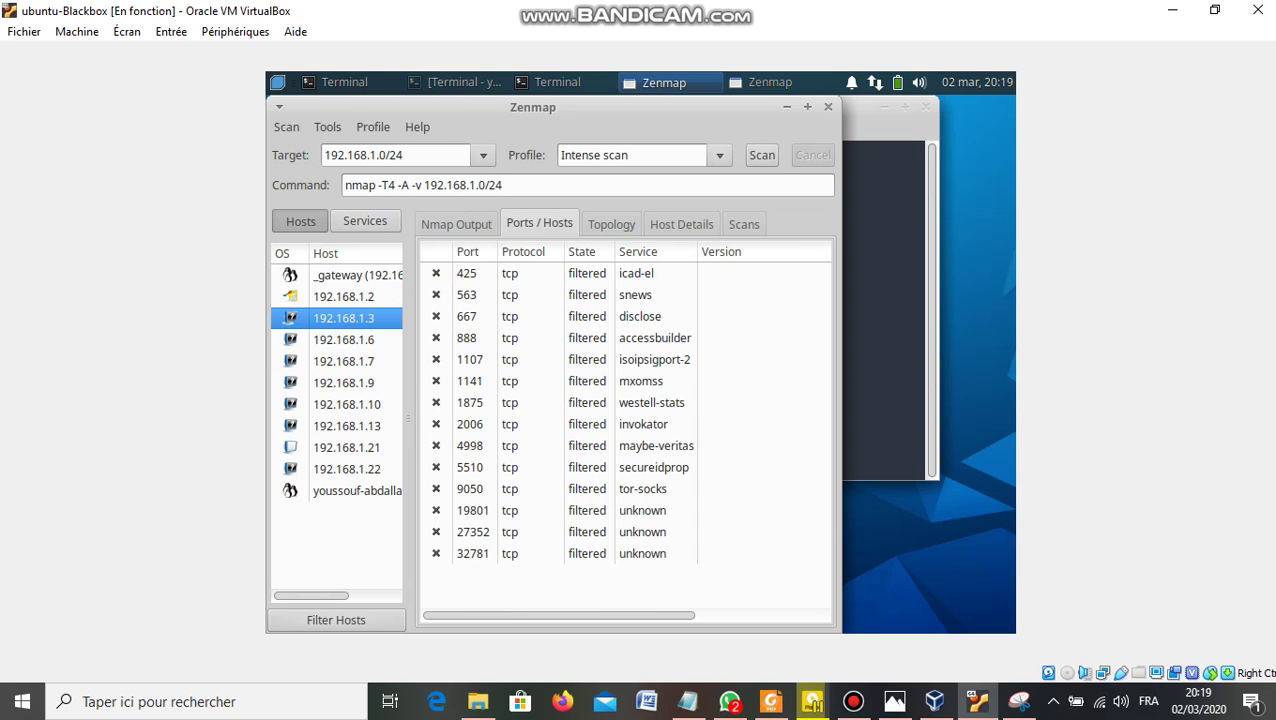
pyautogui.click(344, 297)
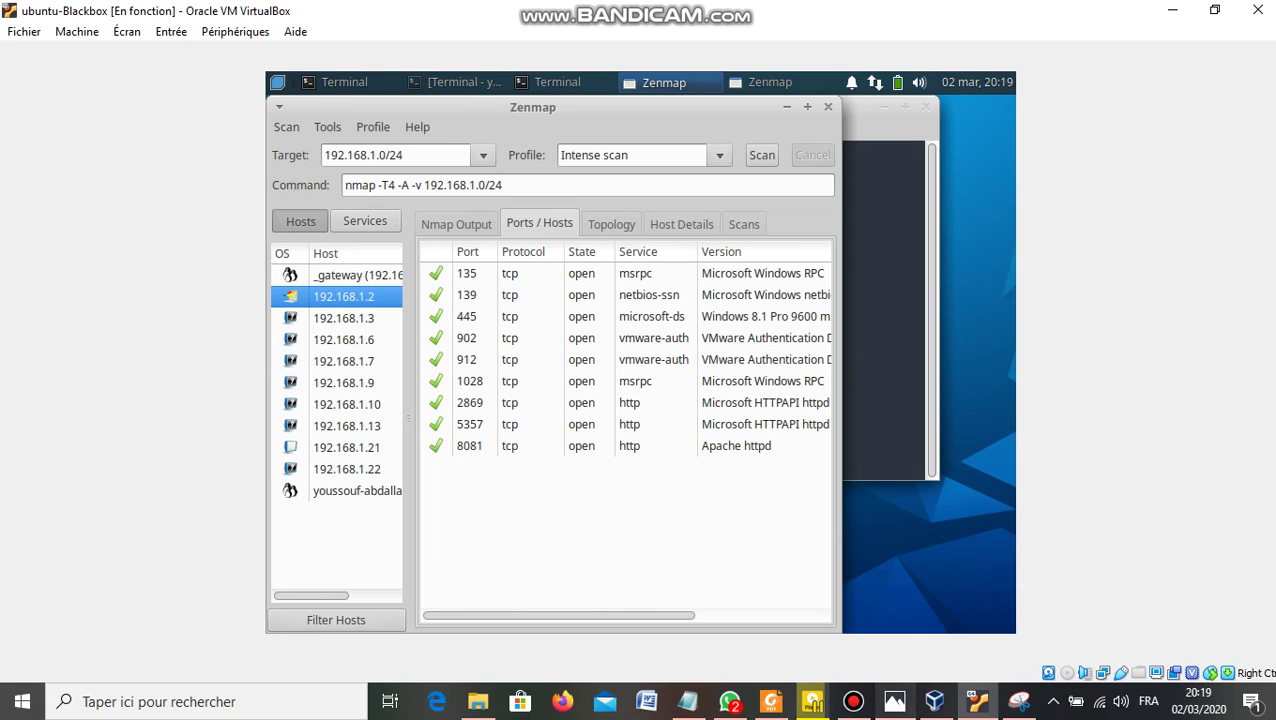
pyautogui.click(853, 701)
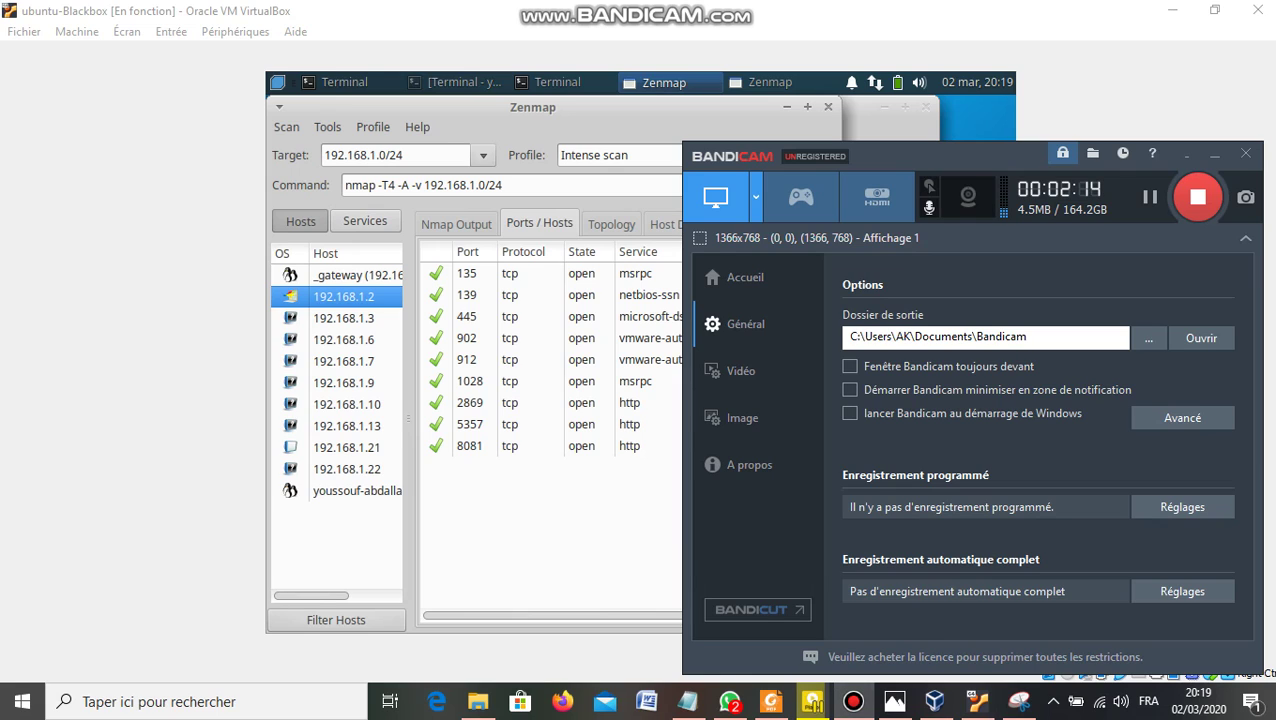
pyautogui.click(1150, 197)
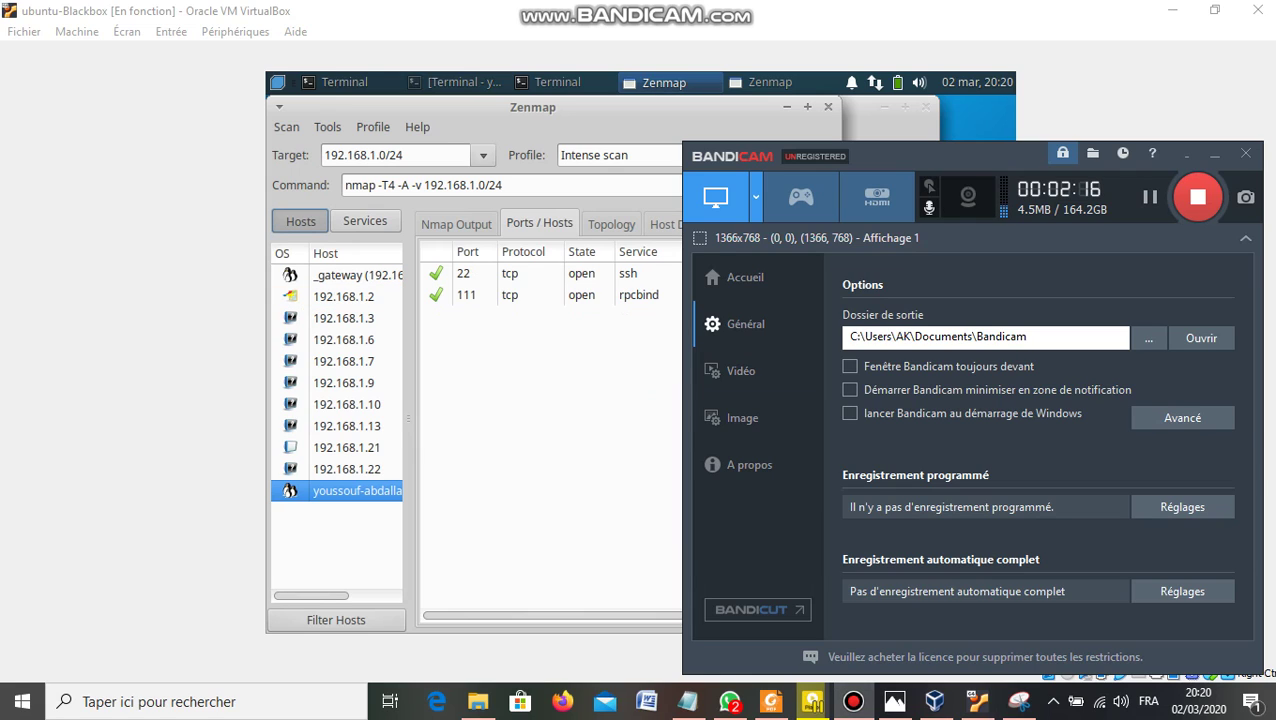
pyautogui.click(588, 430)
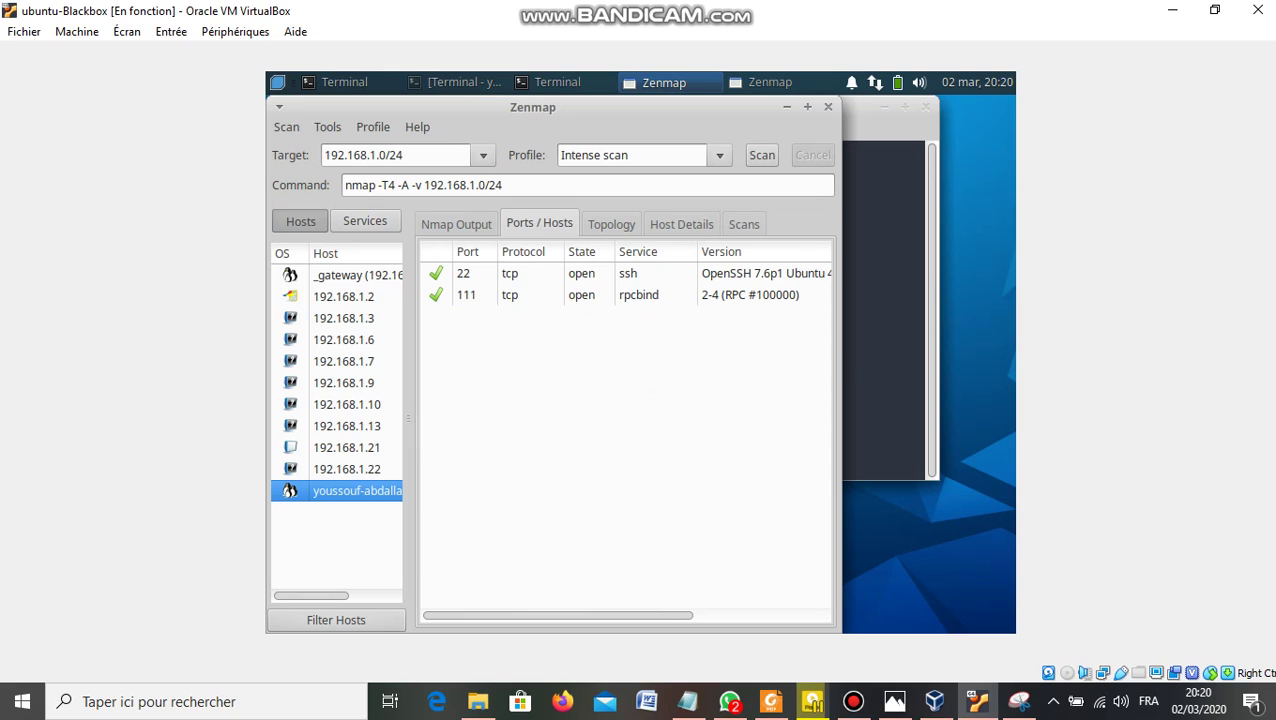
pyautogui.moveTo(558, 616)
pyautogui.mouseDown()
pyautogui.moveTo(658, 616)
pyautogui.moveTo(558, 616)
pyautogui.mouseUp()
# Show the network topology in a maximized window and recentre the graph on different hosts, ending with 192.168.1.21, to examine their links.
pyautogui.click(611, 224)
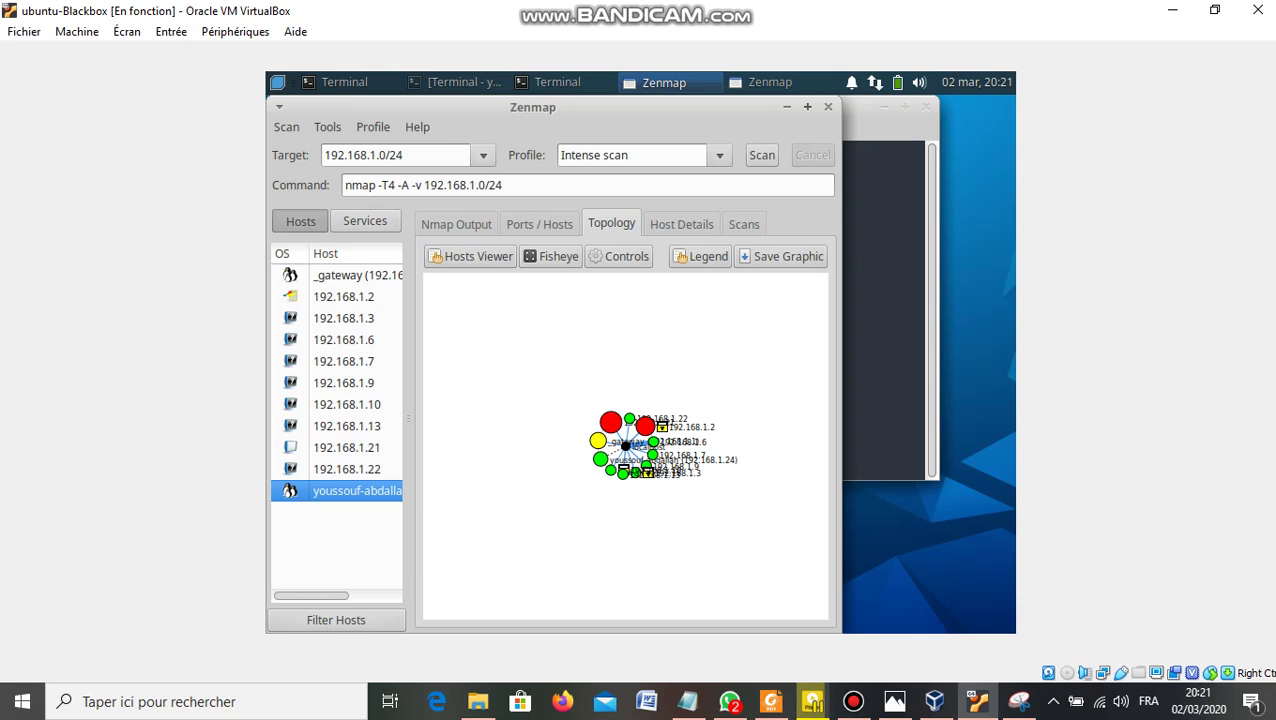
pyautogui.click(808, 107)
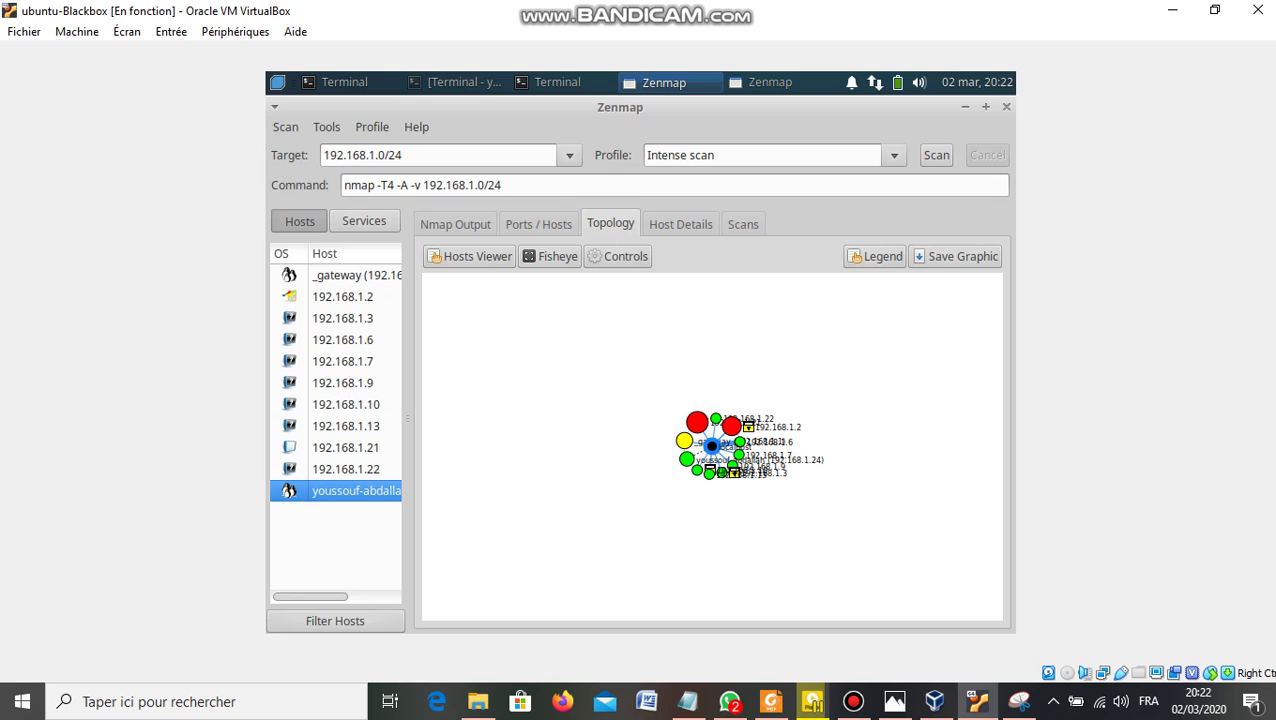
pyautogui.moveTo(684, 441); pyautogui.dragTo(620, 430)
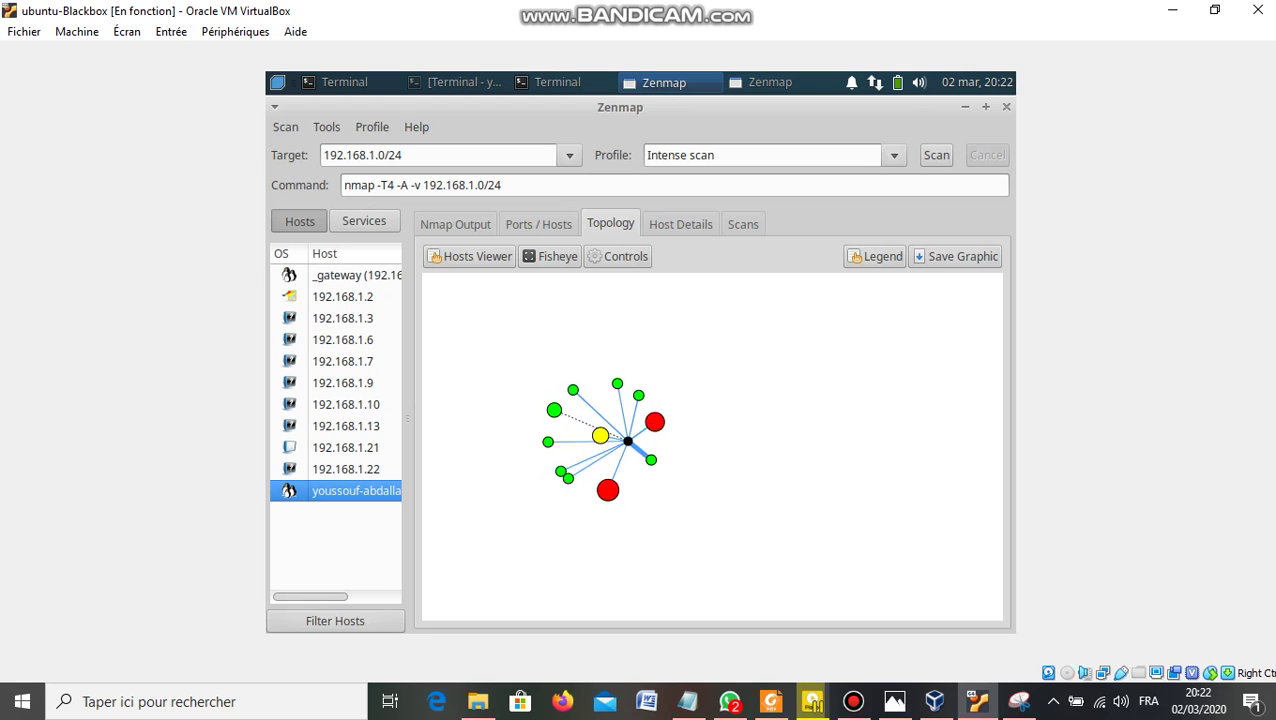
pyautogui.moveTo(670, 482); pyautogui.dragTo(827, 524)
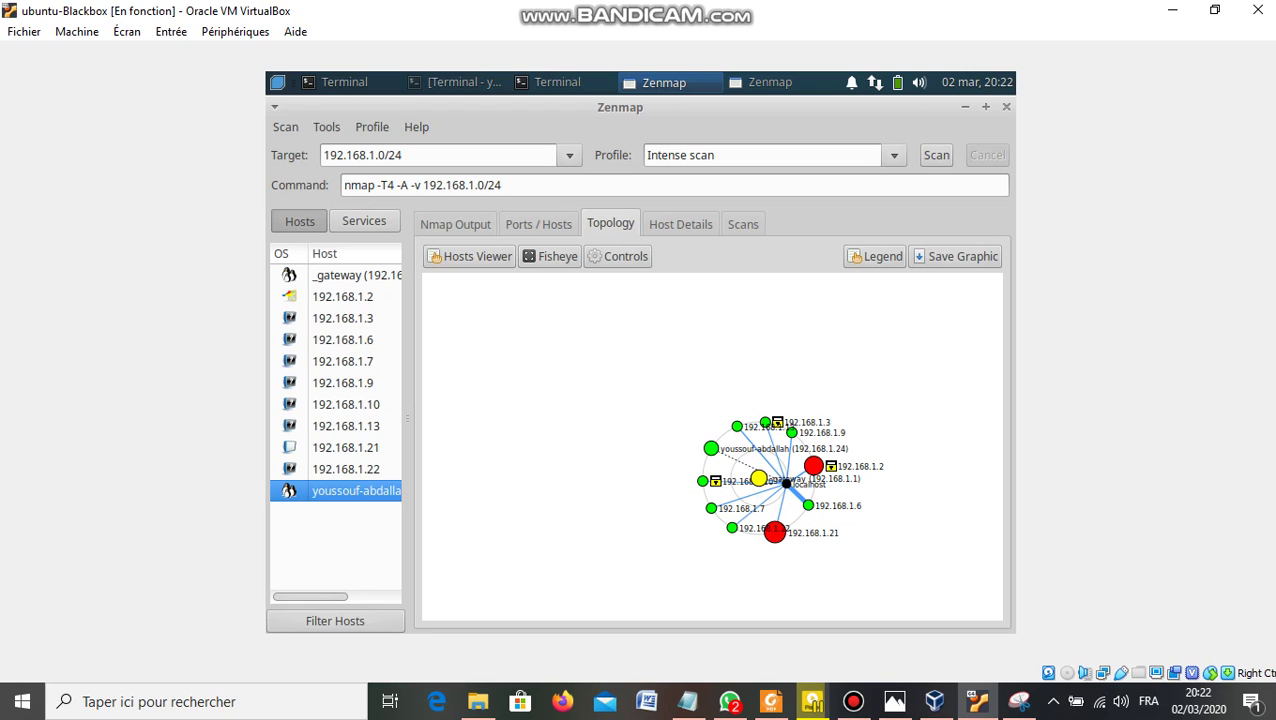
pyautogui.moveTo(759, 478); pyautogui.dragTo(802, 540)
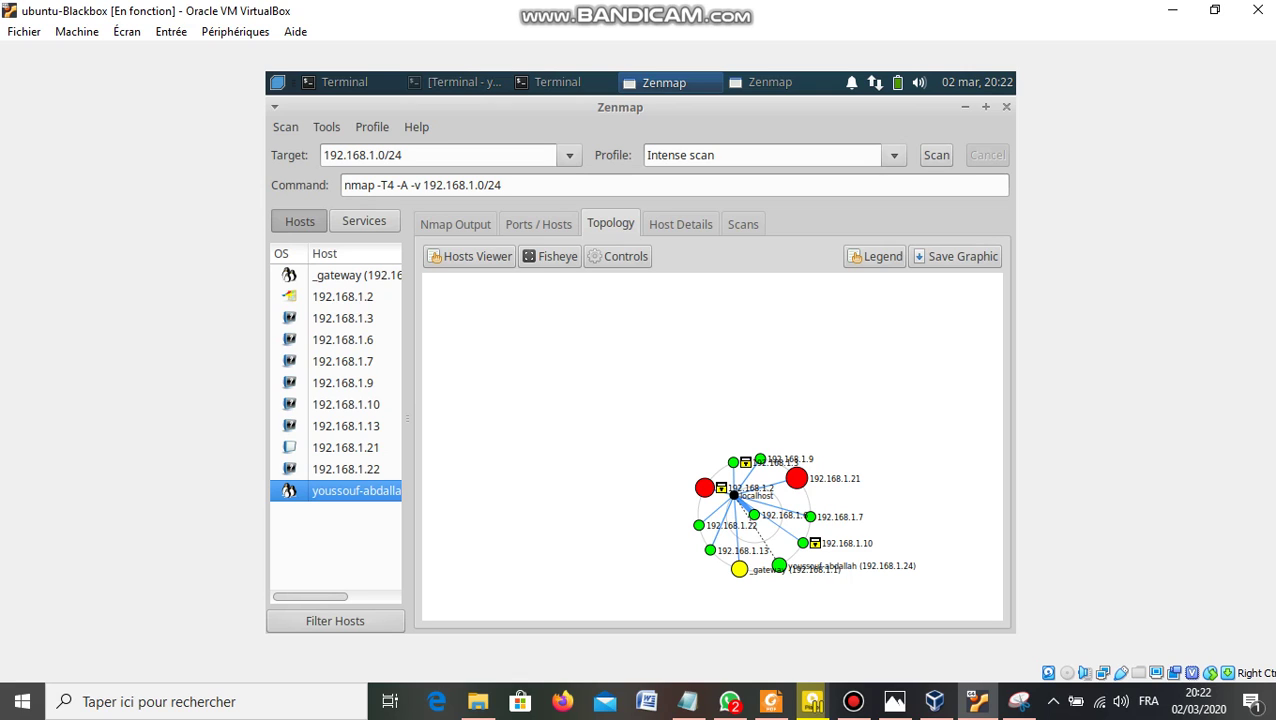
pyautogui.moveTo(739, 569); pyautogui.dragTo(585, 568)
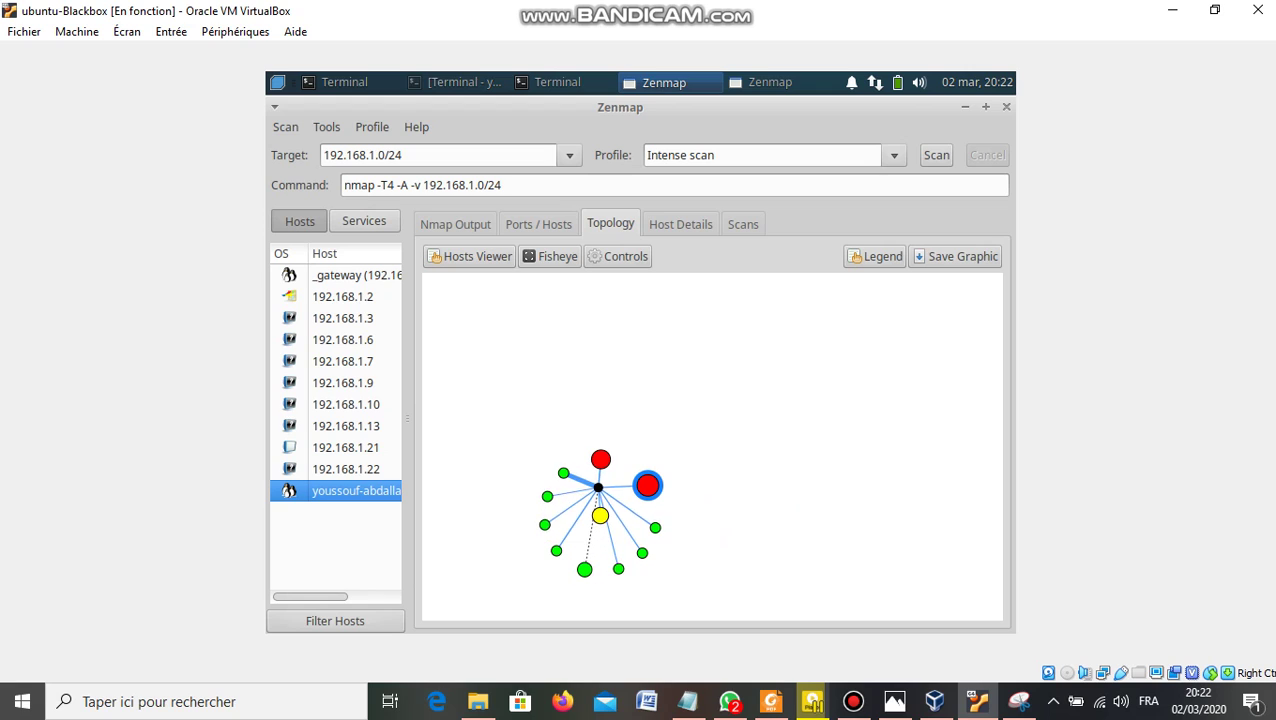
pyautogui.moveTo(648, 486); pyautogui.dragTo(752, 378)
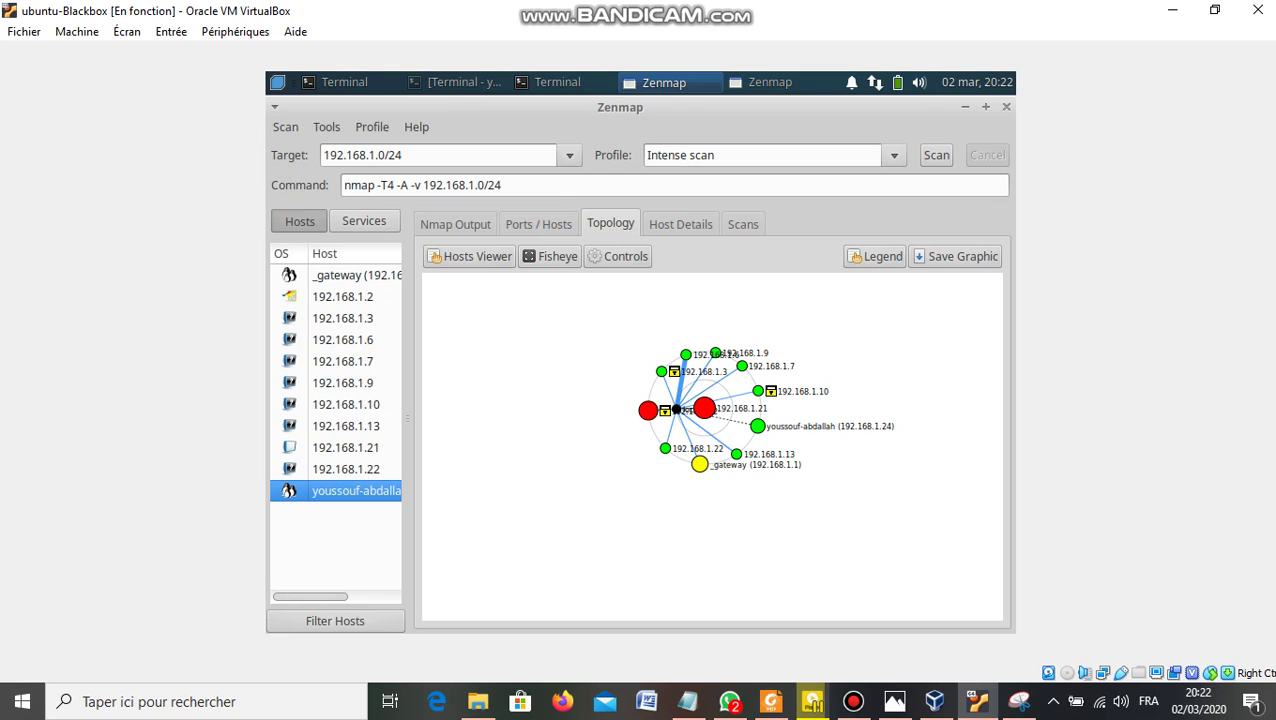
# Review the host details of 192.168.1.24, covering its status, addresses, hostnames and operating system.
pyautogui.click(681, 224)
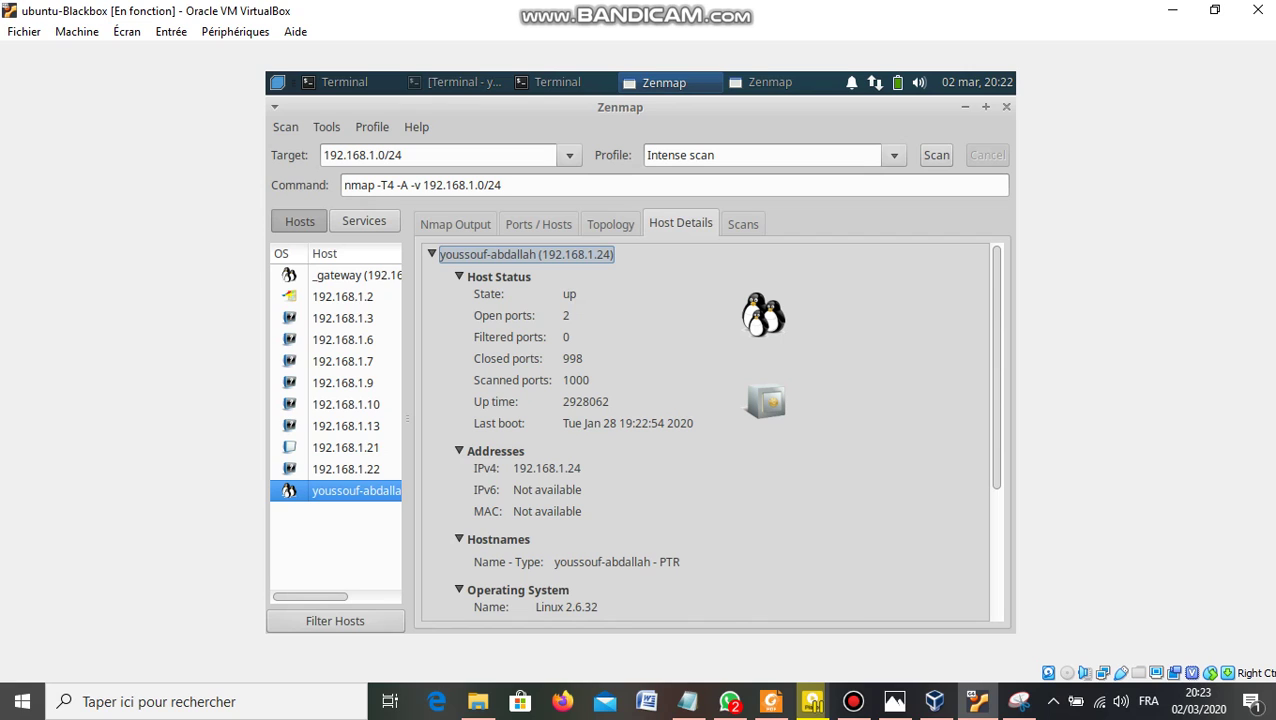
pyautogui.scroll(-3, 705, 430)
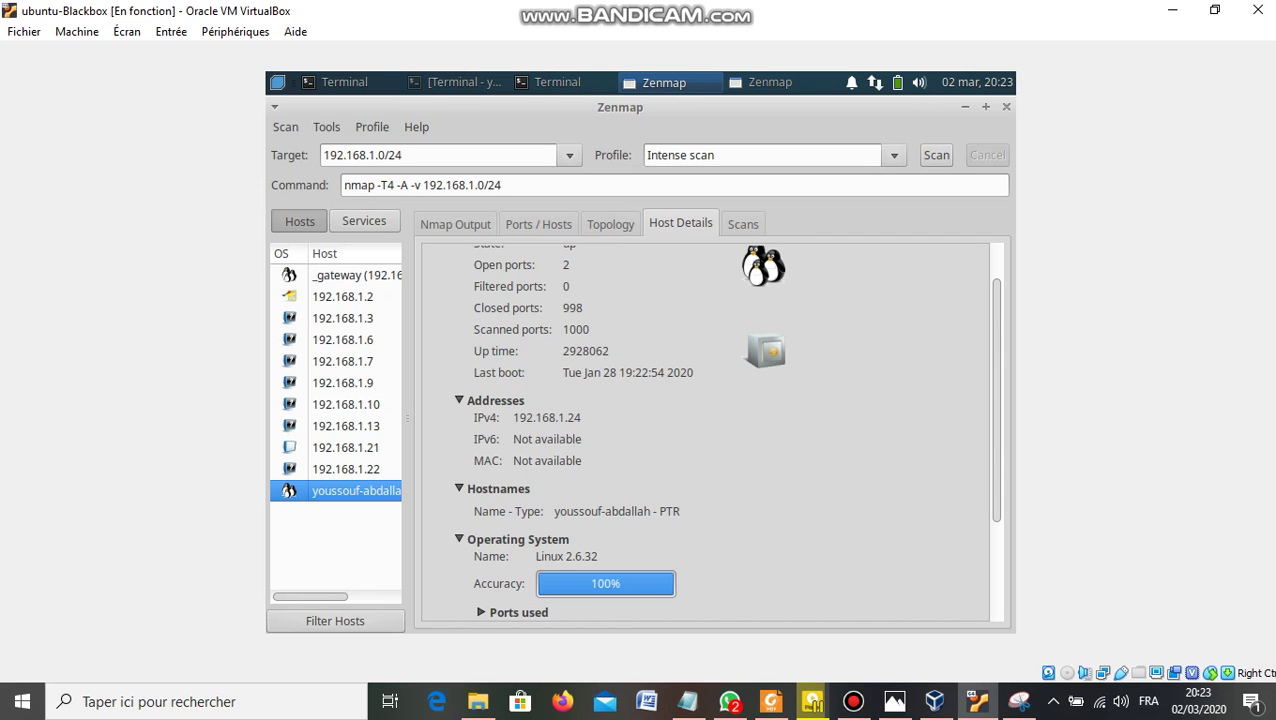
pyautogui.scroll(-1, 705, 430)
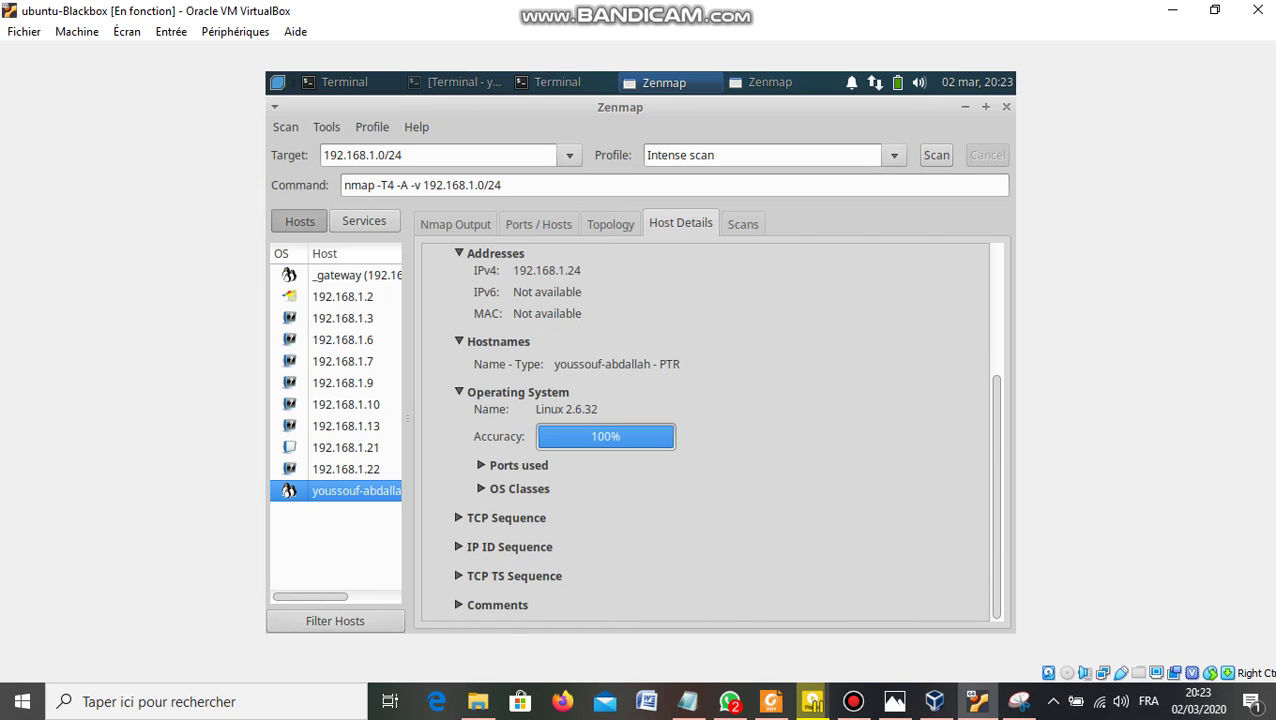
pyautogui.scroll(4, 705, 430)
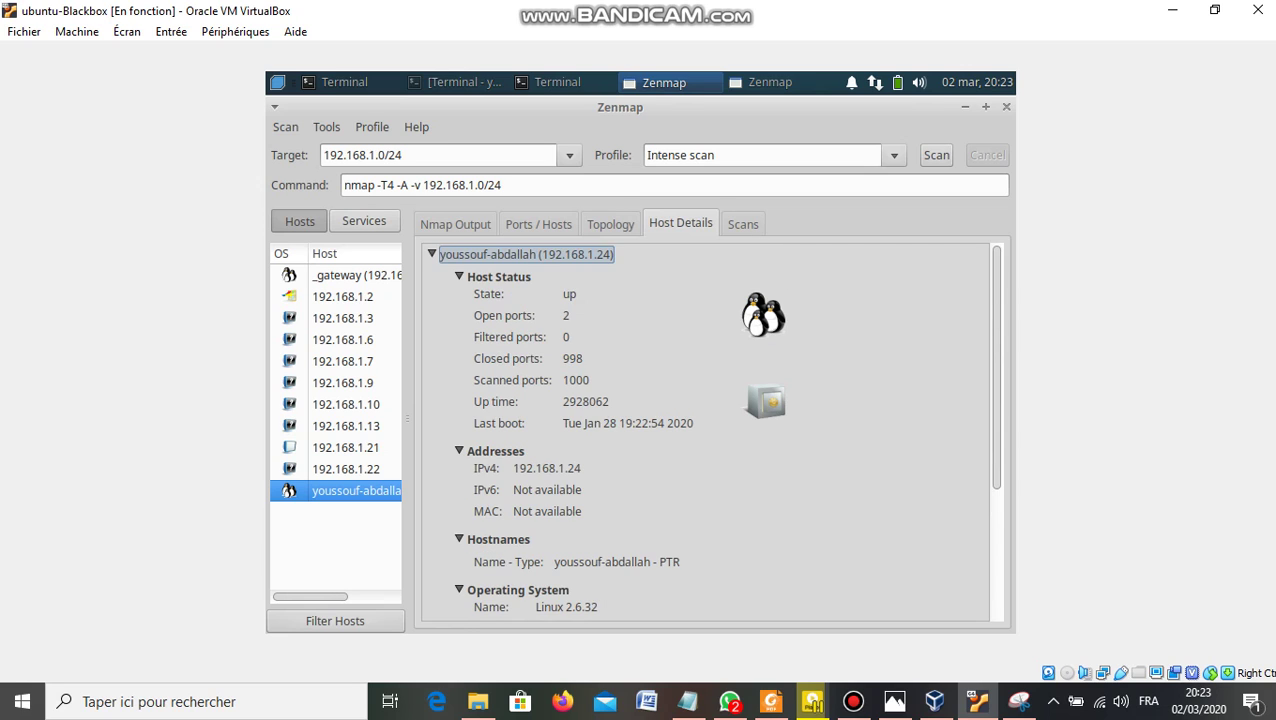
pyautogui.scroll(-4, 705, 430)
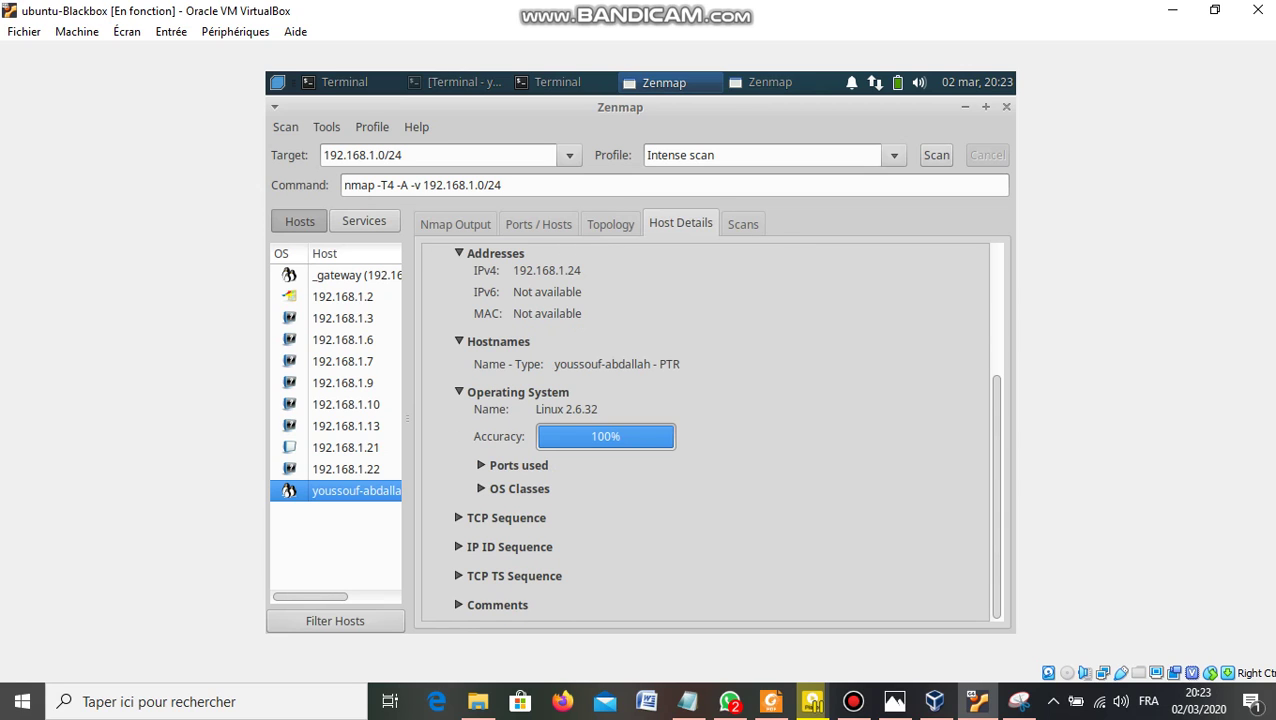
pyautogui.scroll(4, 705, 430)
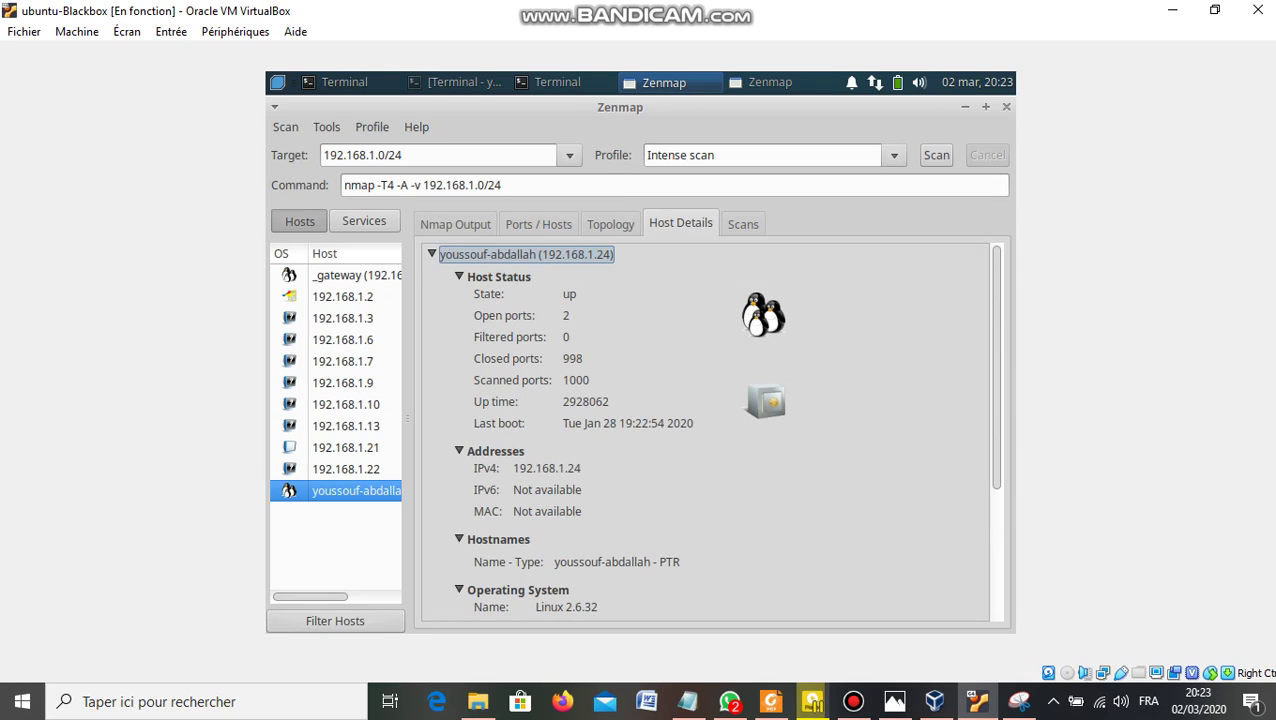
# Check the list of executed scans and return to the network topology graph.
pyautogui.click(743, 224)
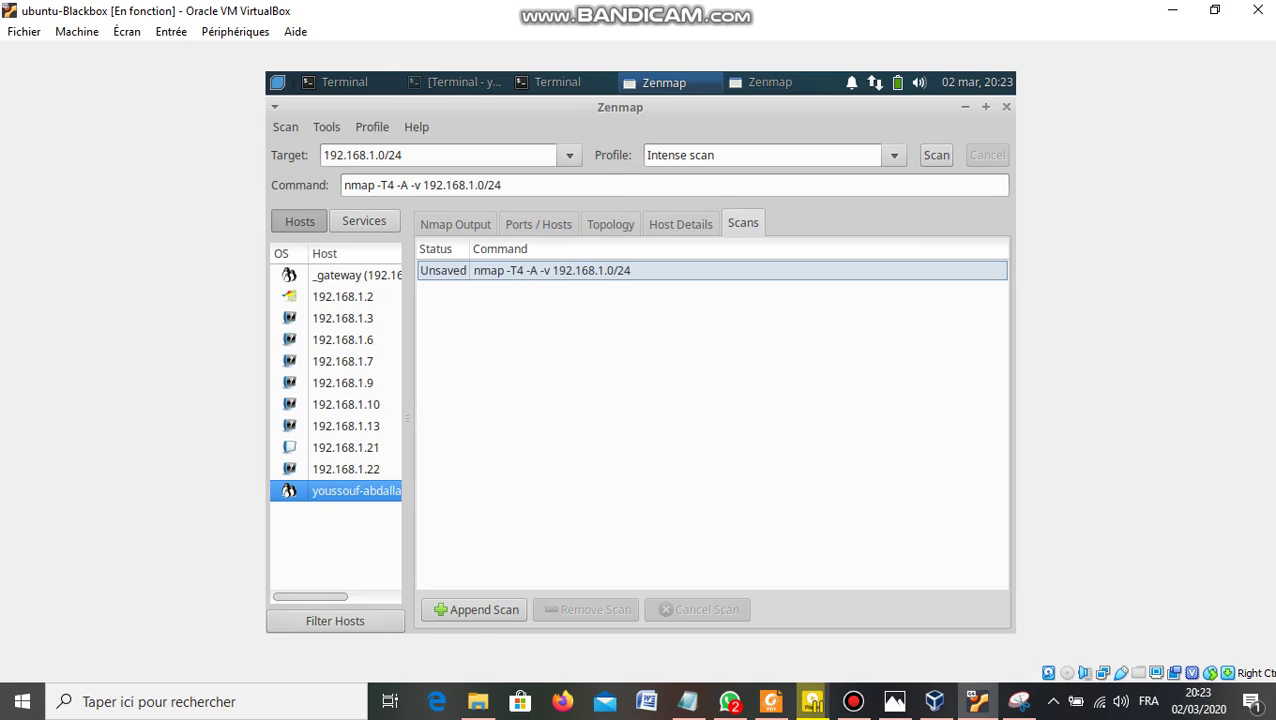
pyautogui.hotkey('ctrl', 'pageup')
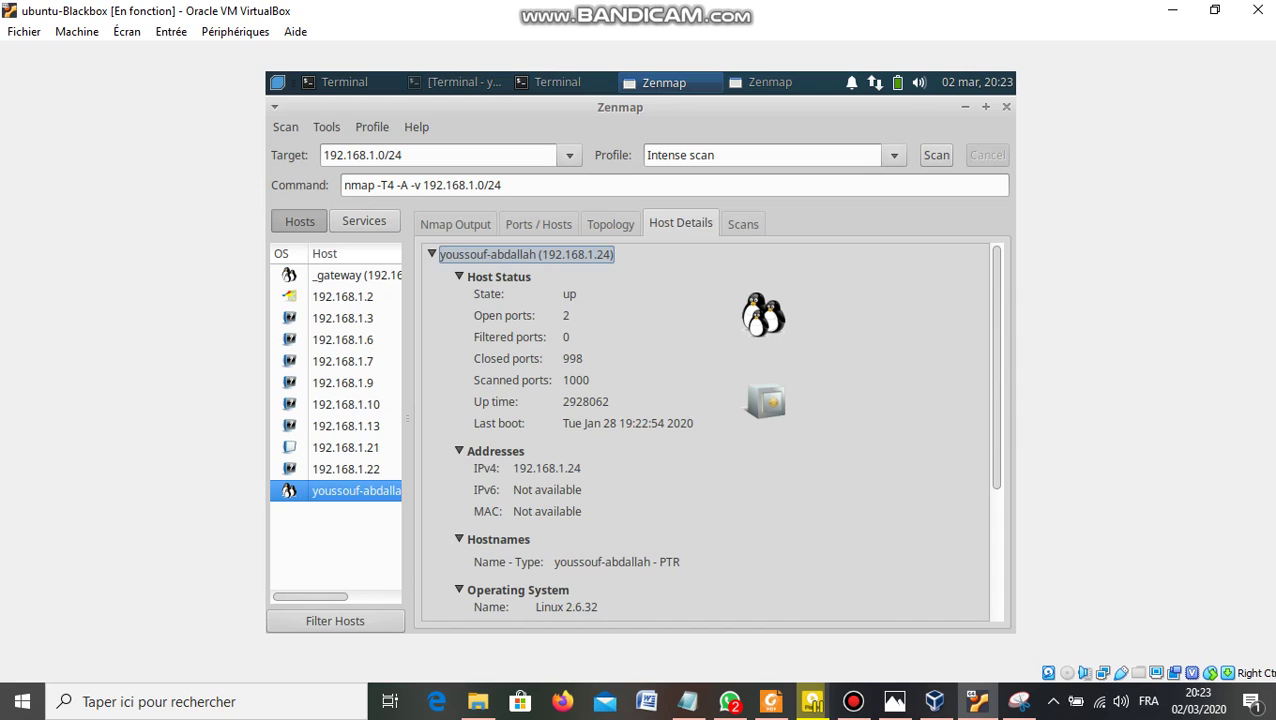
pyautogui.hotkey('ctrl', 'pageup')
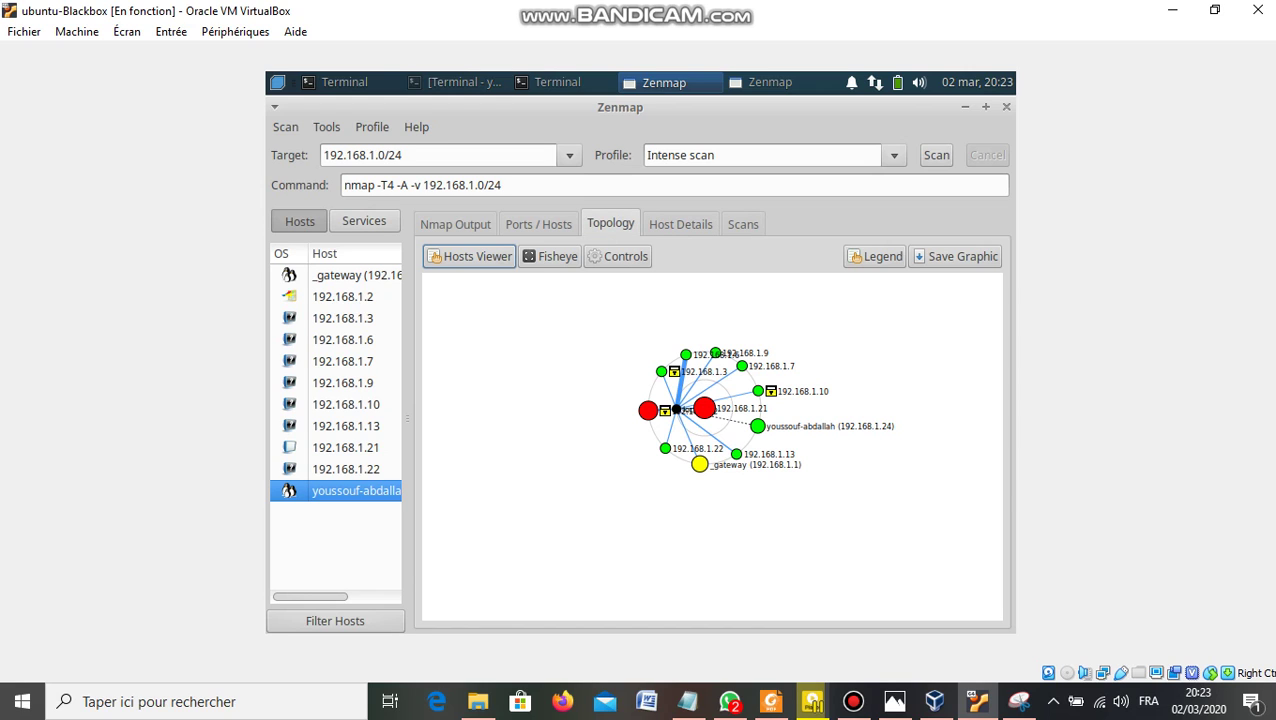
# Read the final part of the raw Nmap output, check the list of detected services and return to the host list.
pyautogui.hotkey('ctrl', 'pageup')
pyautogui.hotkey('ctrl', 'pageup')
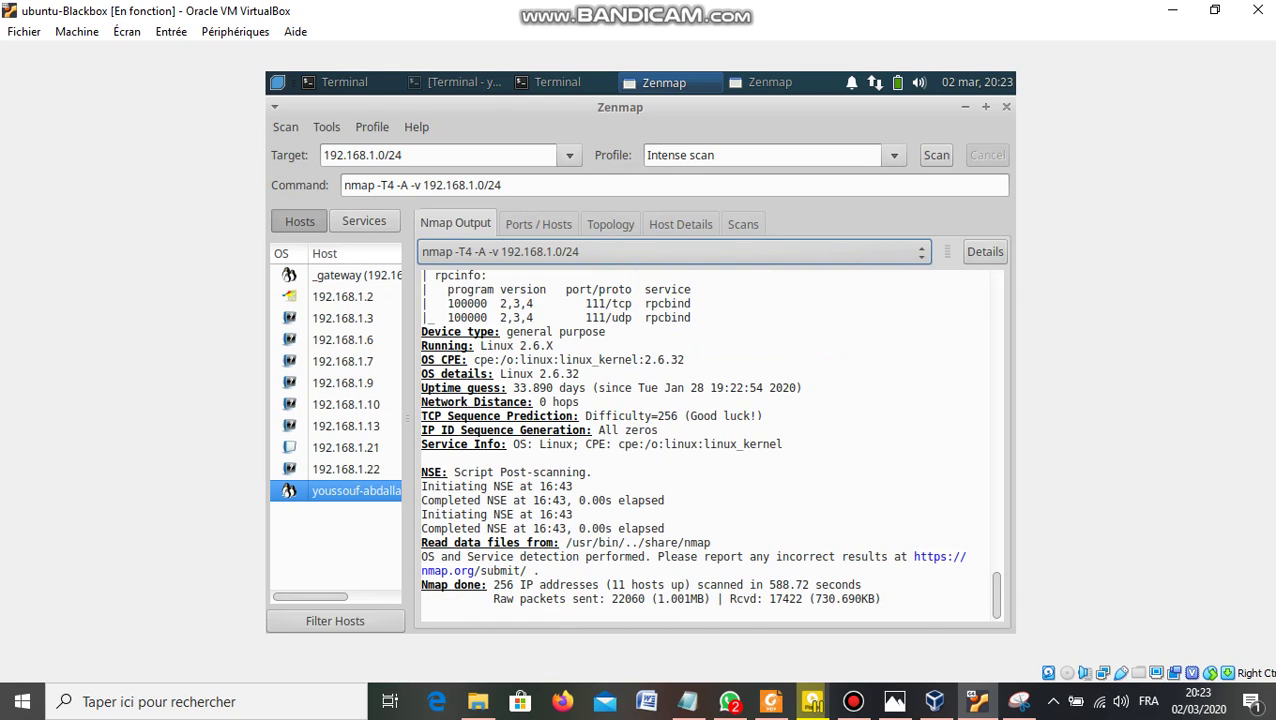
pyautogui.scroll(5, 700, 445)
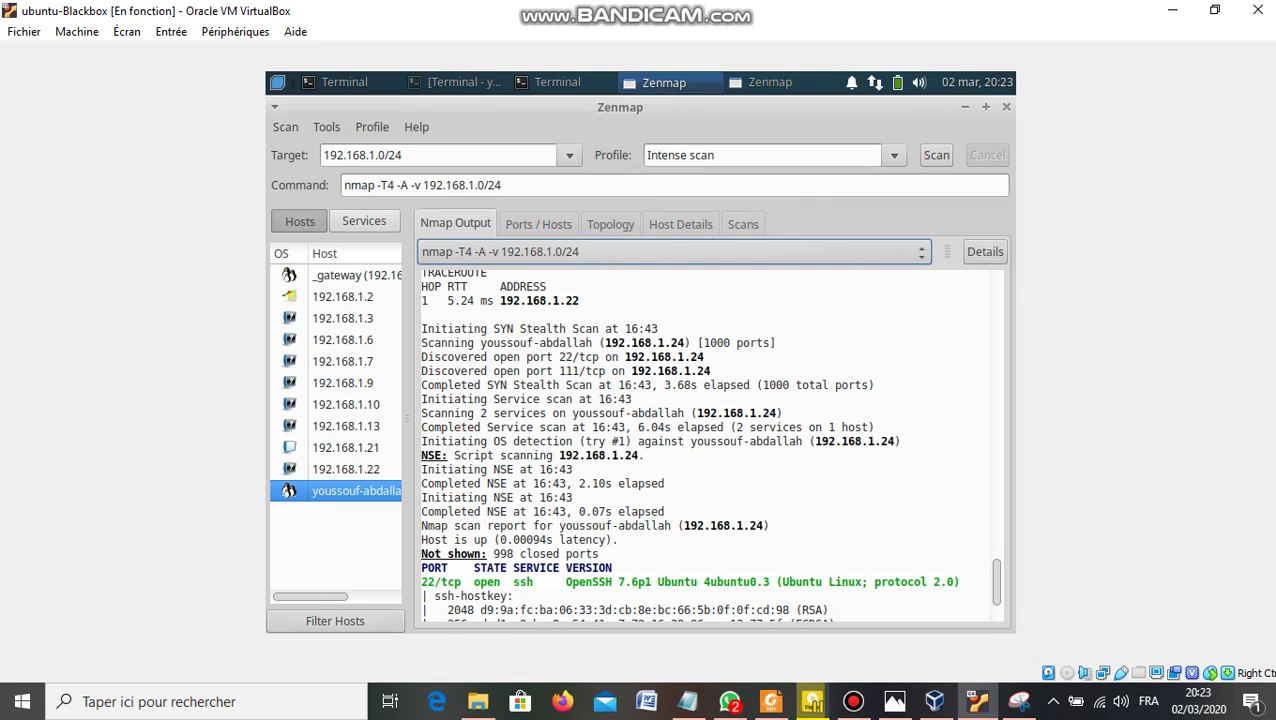
pyautogui.click(364, 221)
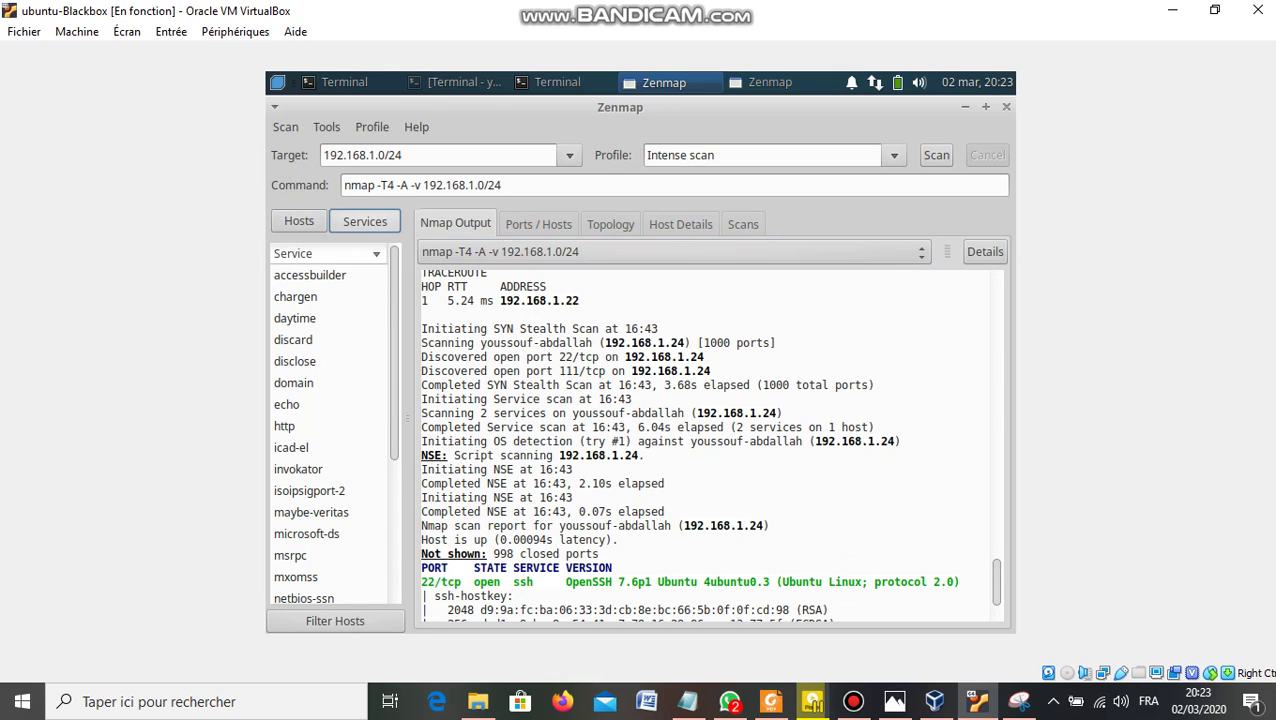
pyautogui.click(364, 221)
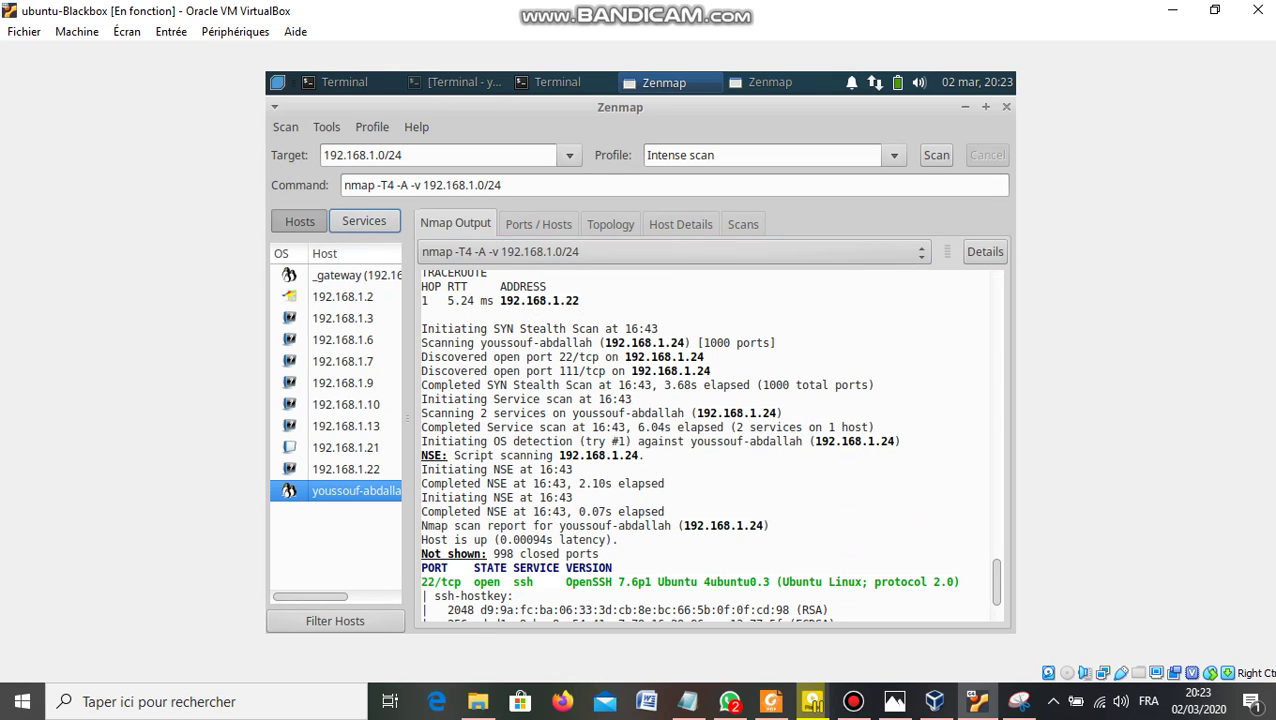
# Review the ports and host details of 192.168.1.24 alongside the topology graph, then recheck the raw scan output and services list.
pyautogui.click(539, 224)
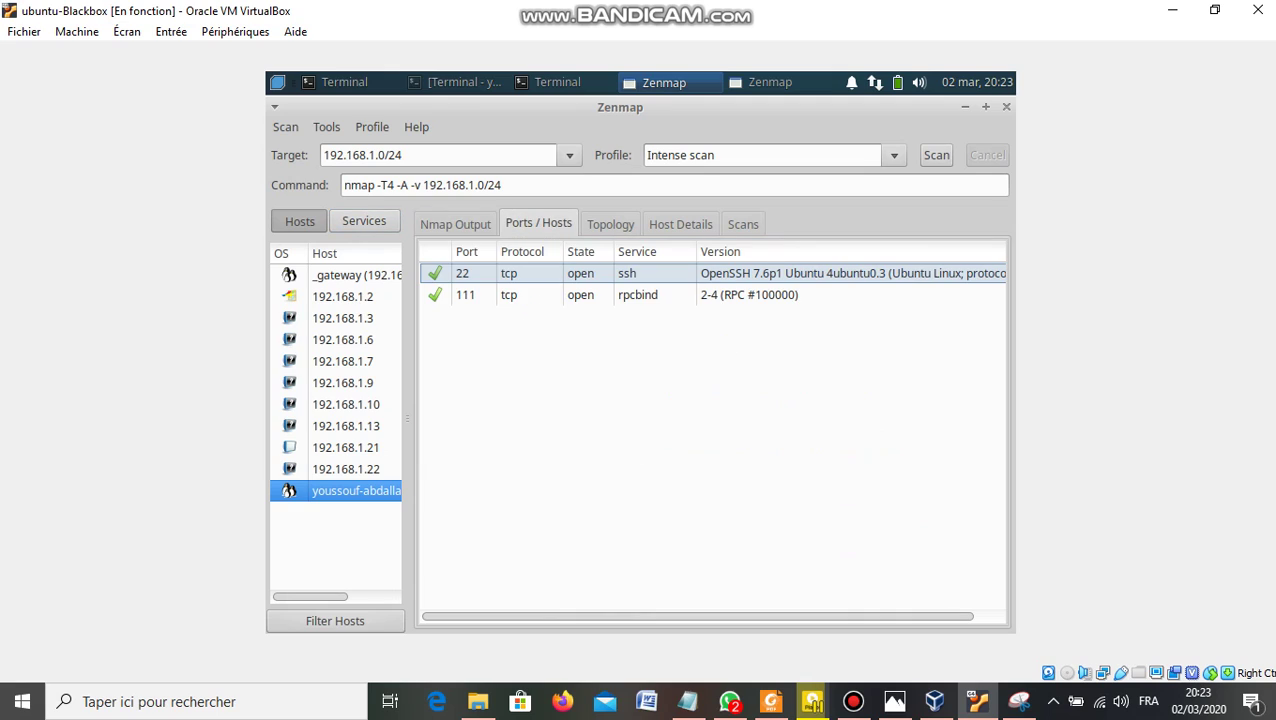
pyautogui.click(610, 224)
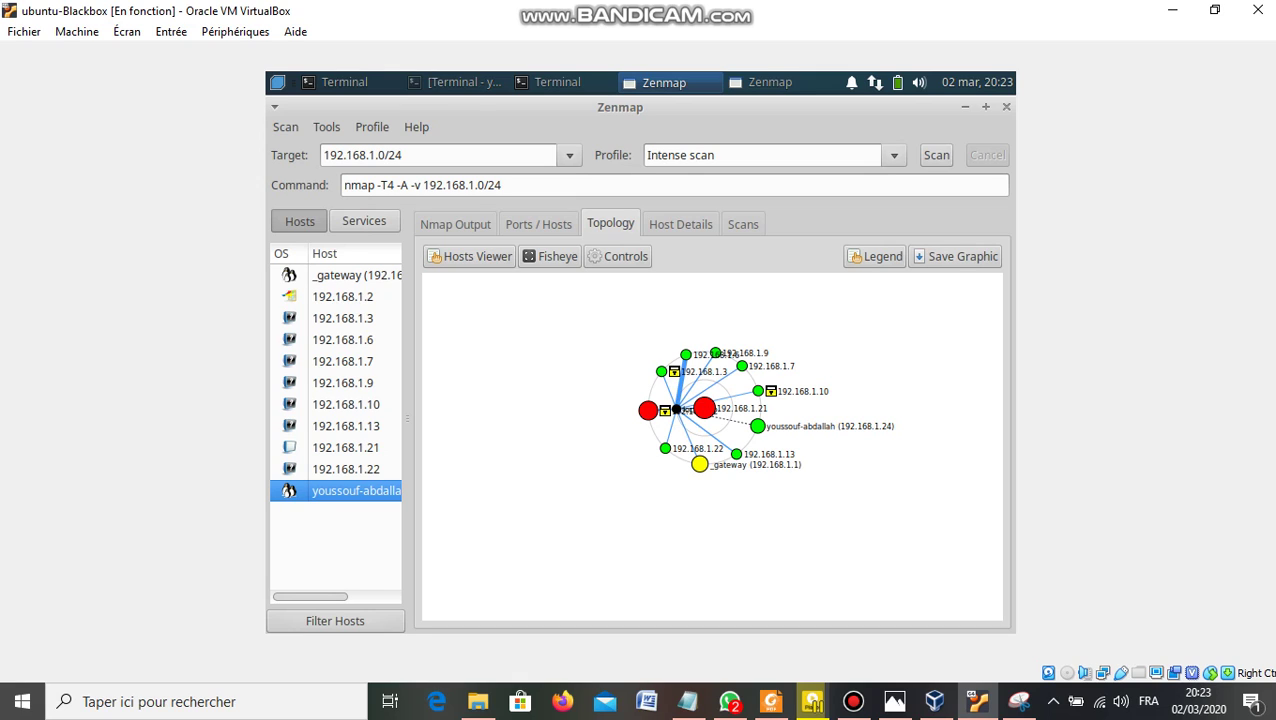
pyautogui.click(681, 224)
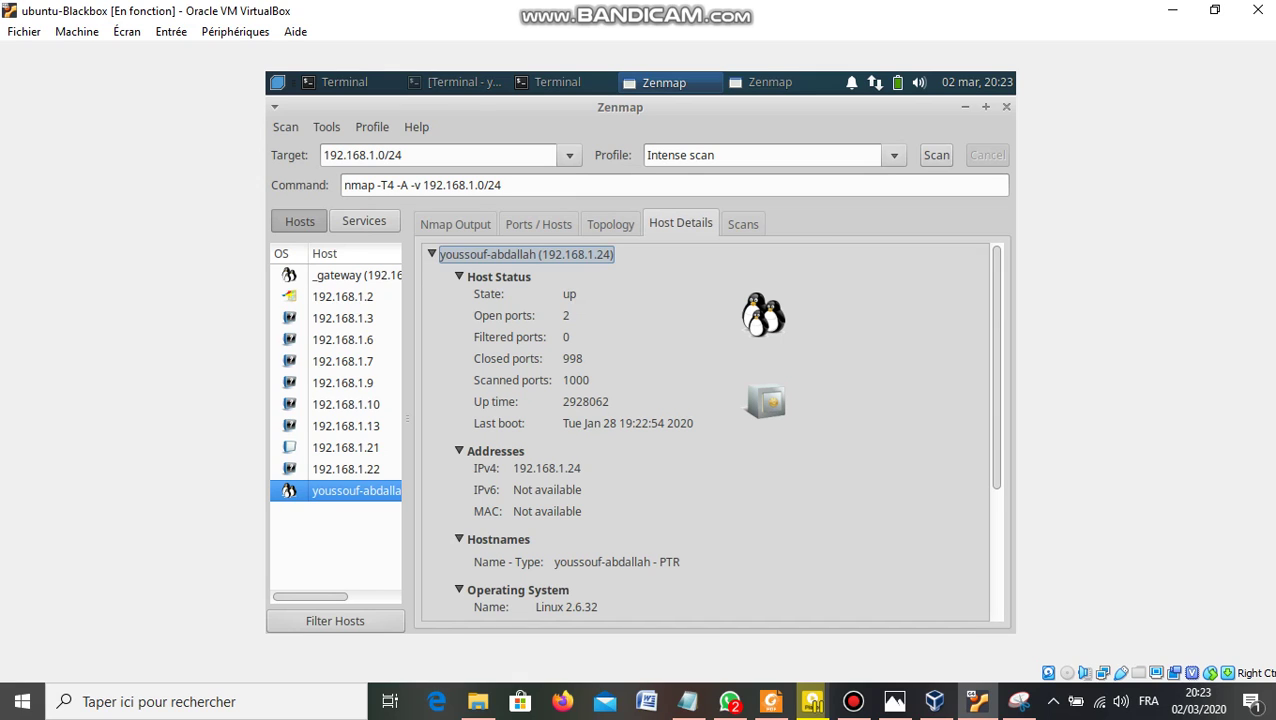
pyautogui.click(610, 224)
pyautogui.click(539, 224)
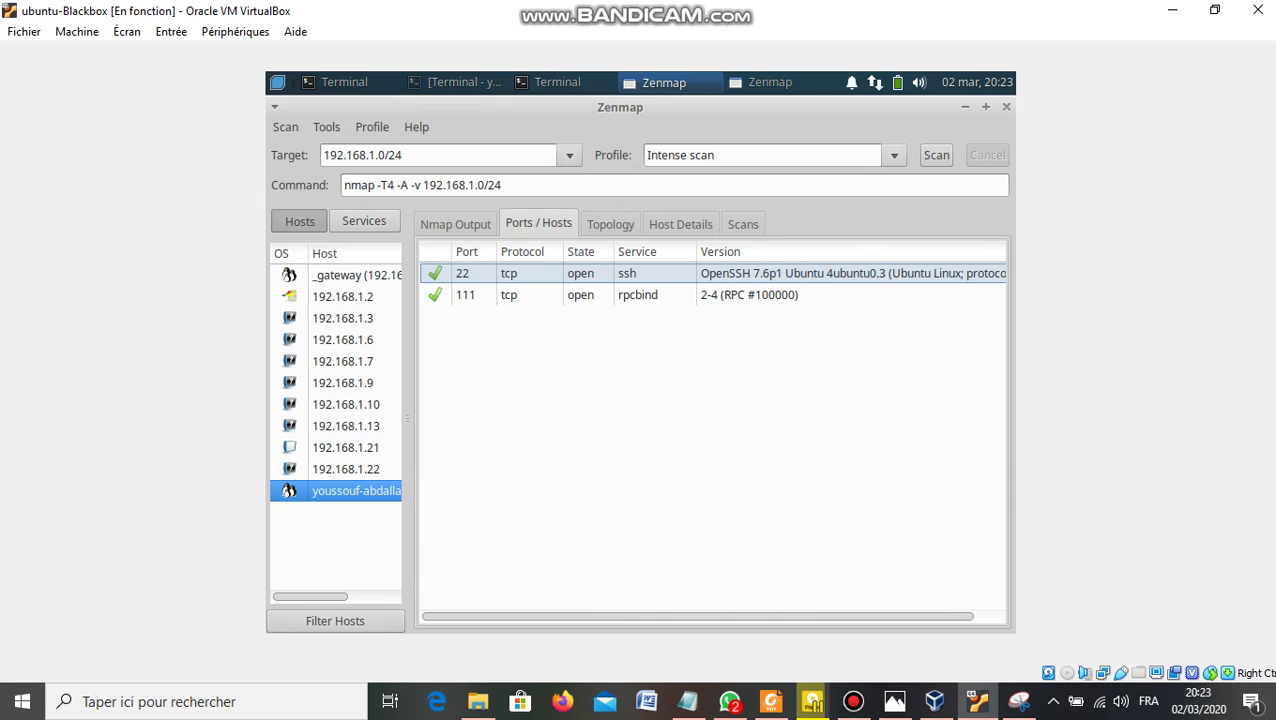
pyautogui.click(455, 224)
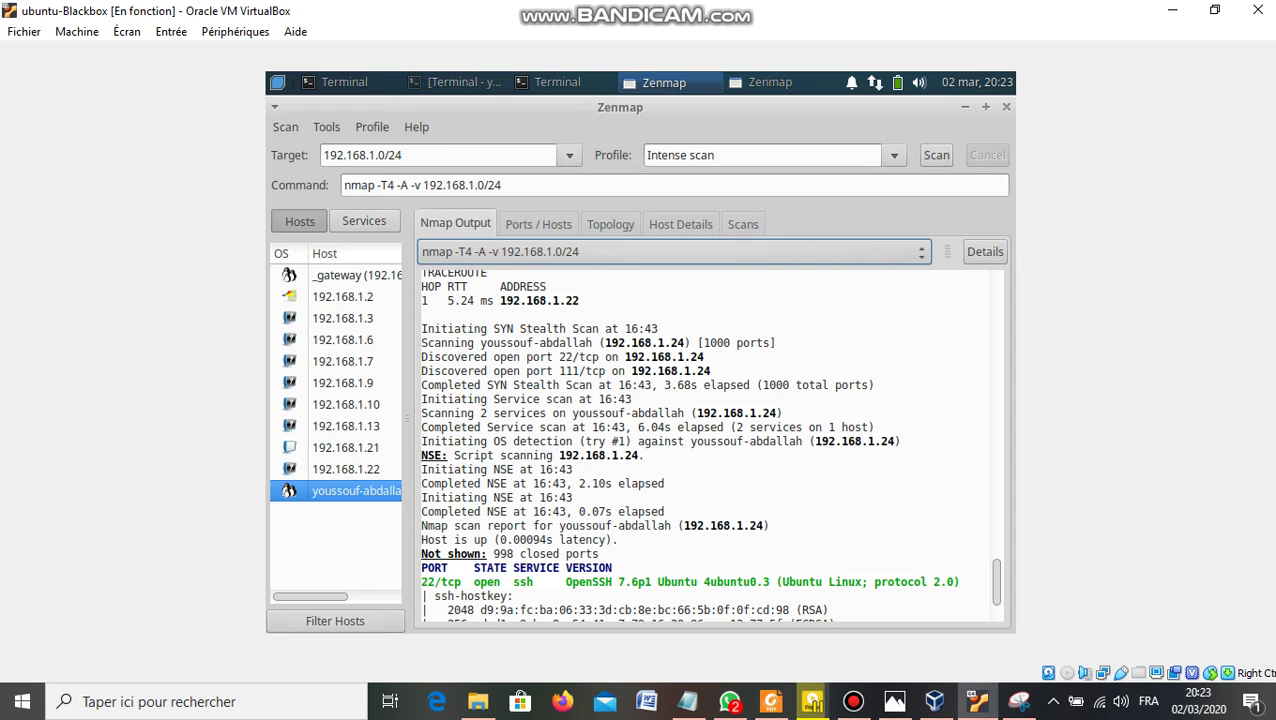
pyautogui.click(299, 221)
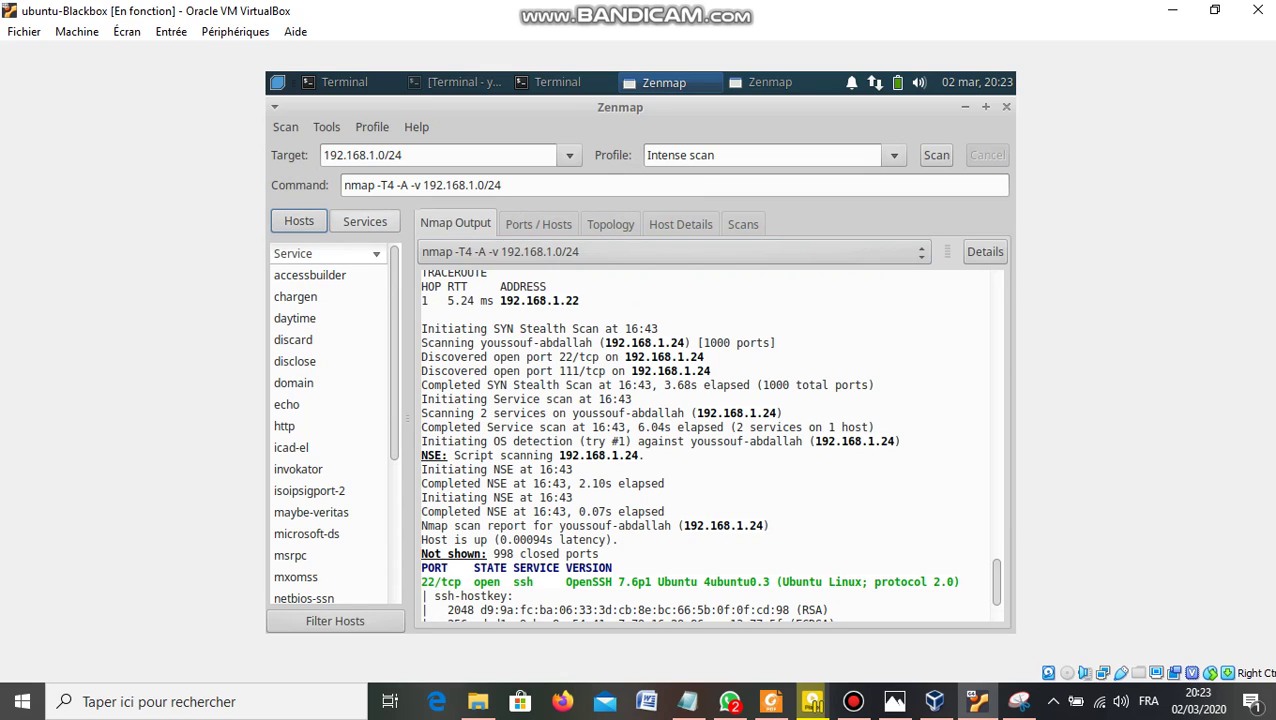
pyautogui.click(299, 221)
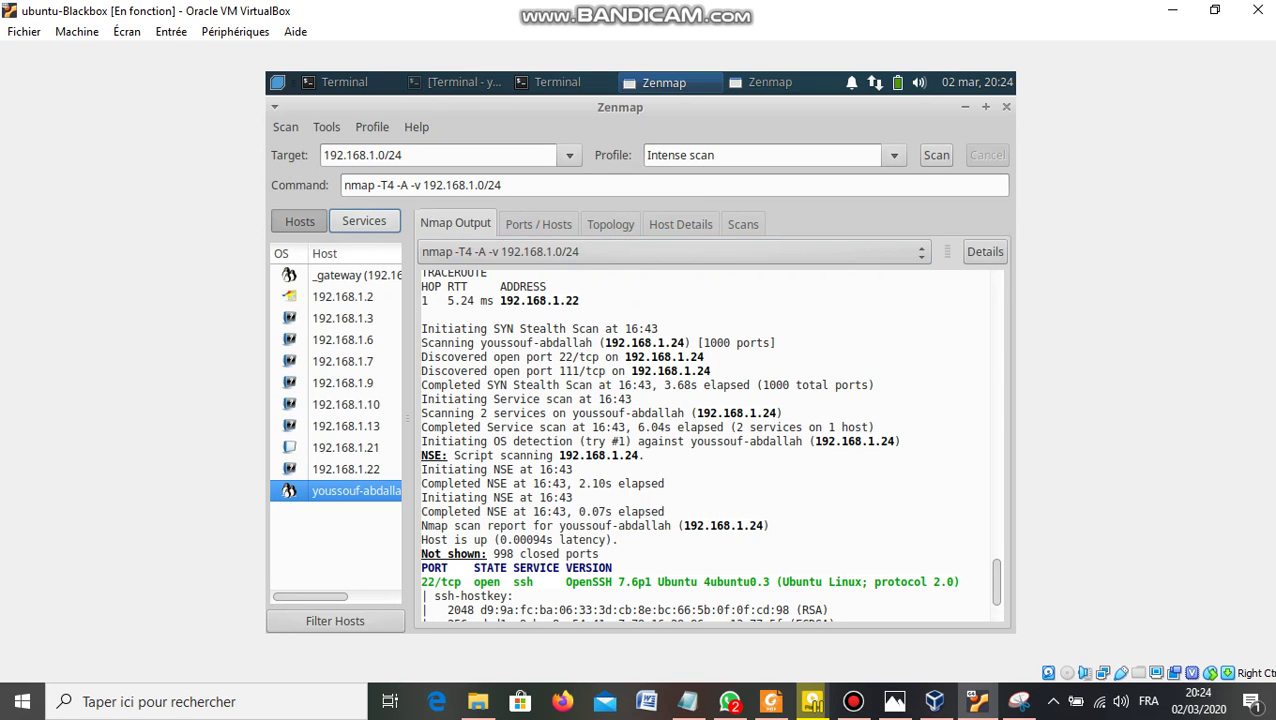
# Glance at the ports of 192.168.1.24 and recentre the network topology graph on the black node linking all hosts.
pyautogui.click(539, 224)
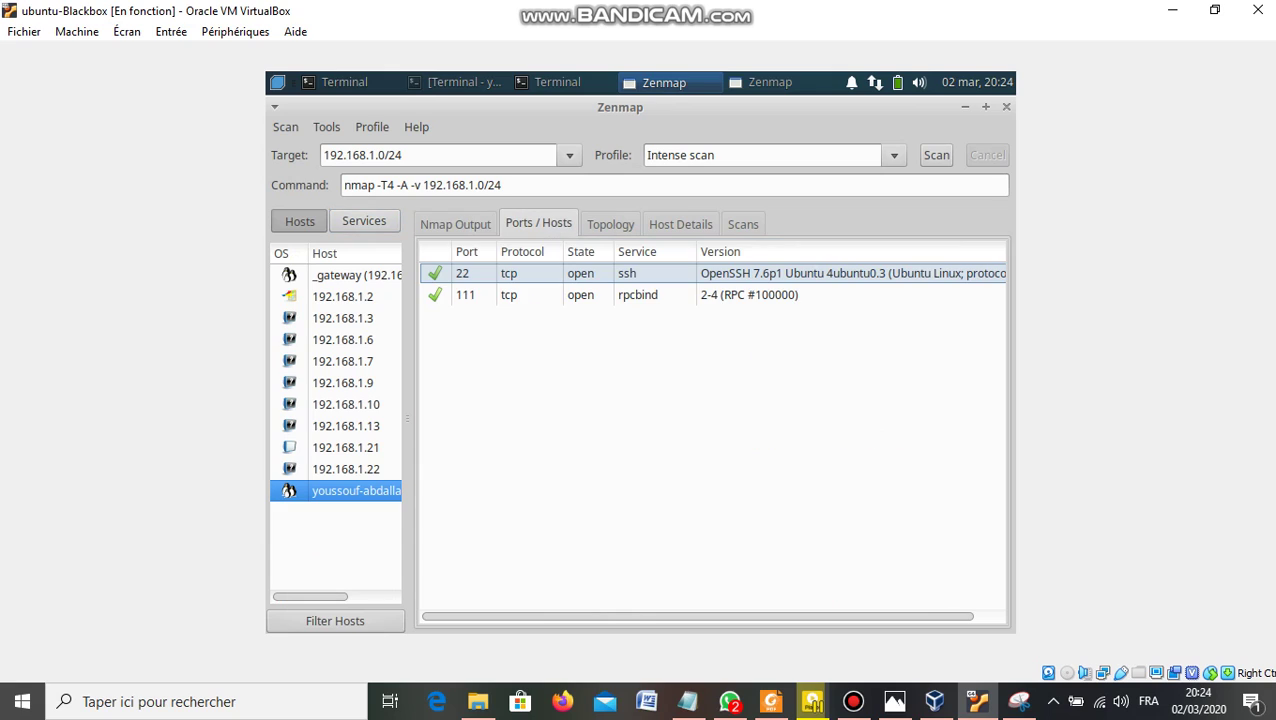
pyautogui.click(610, 223)
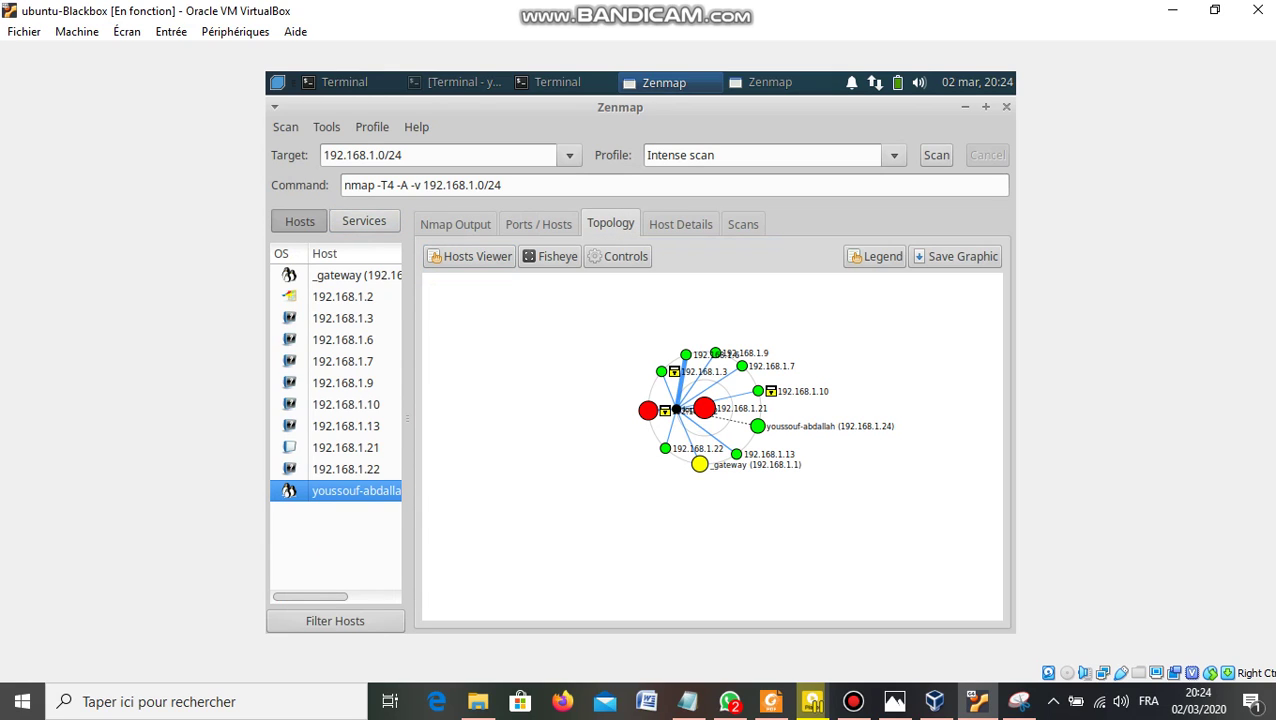
pyautogui.click(677, 409)
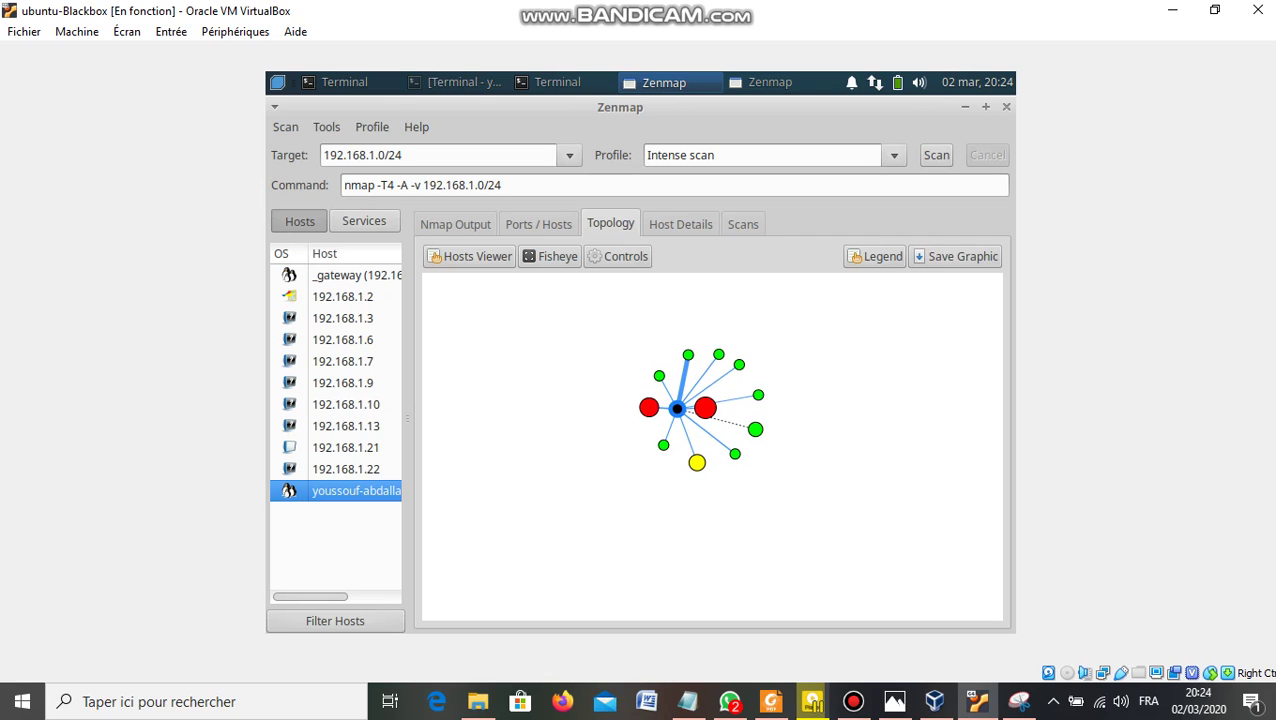